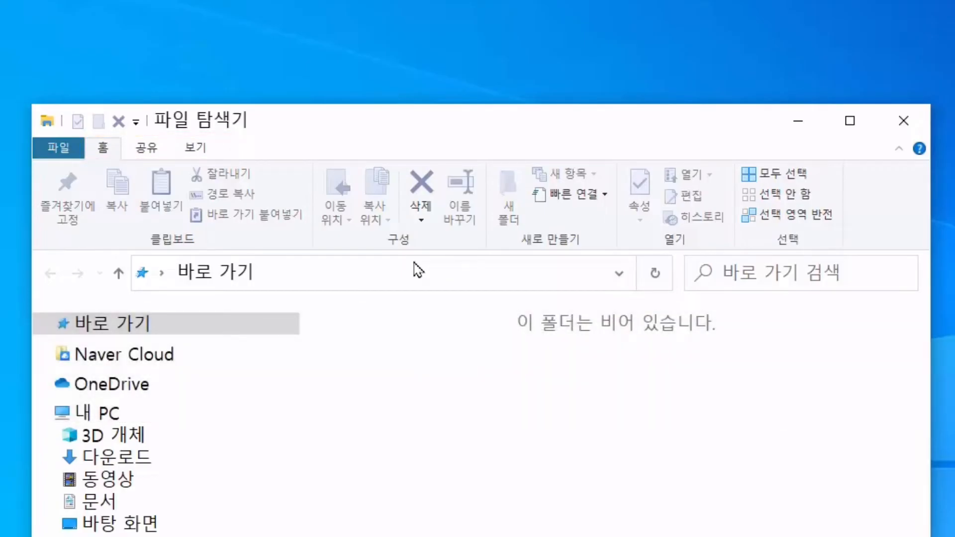
# Examine the commands offered for sharing, viewing, organizing and setting properties in the file explorer.
pyautogui.click(153, 152)
pyautogui.click(200, 150)
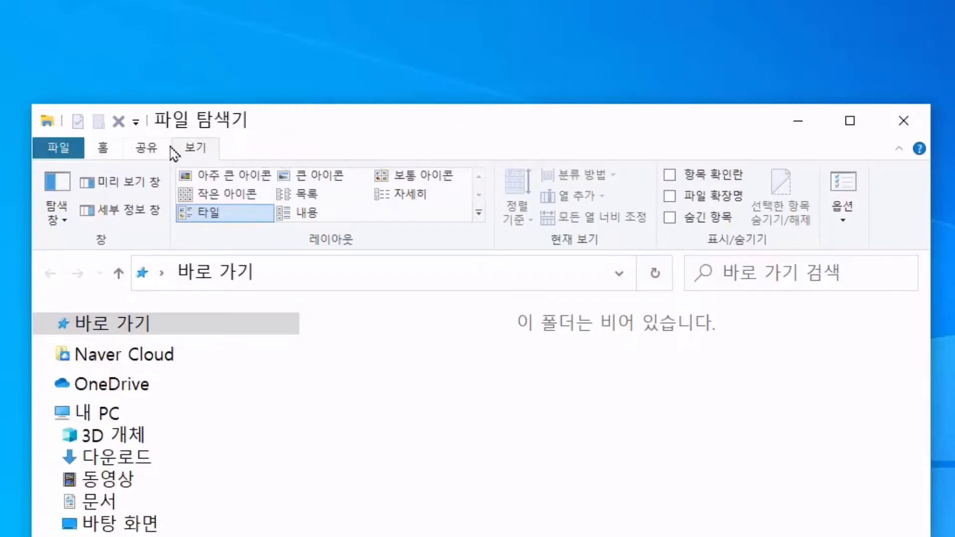
pyautogui.click(148, 155)
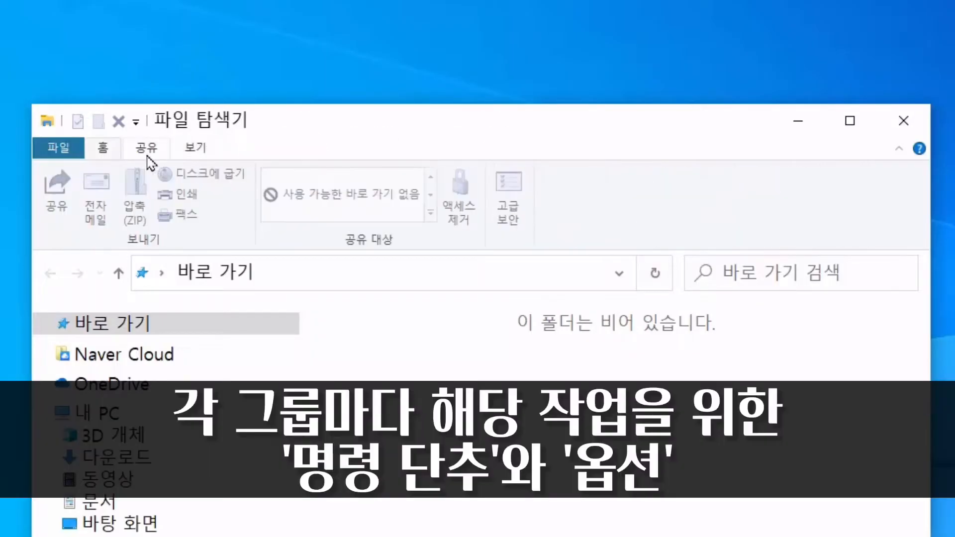
pyautogui.click(182, 156)
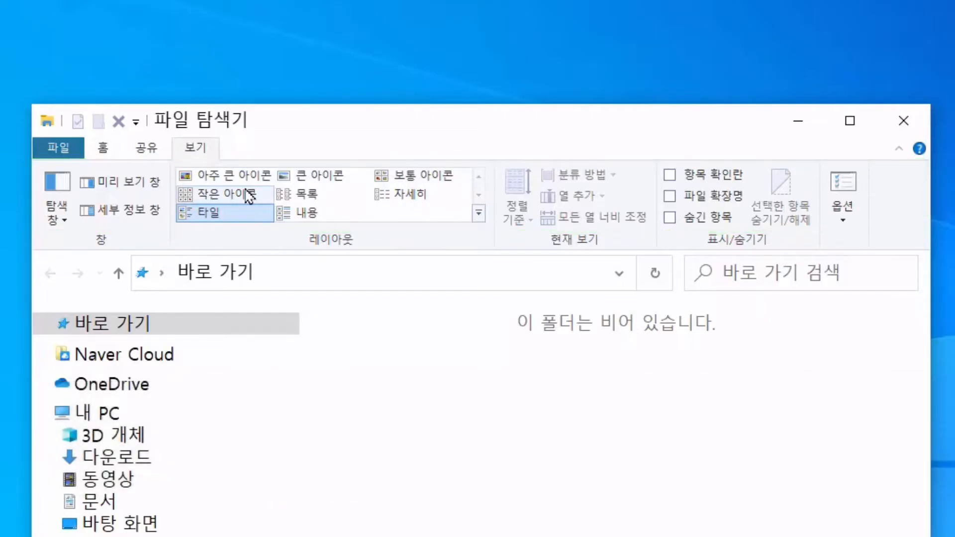
pyautogui.click(104, 149)
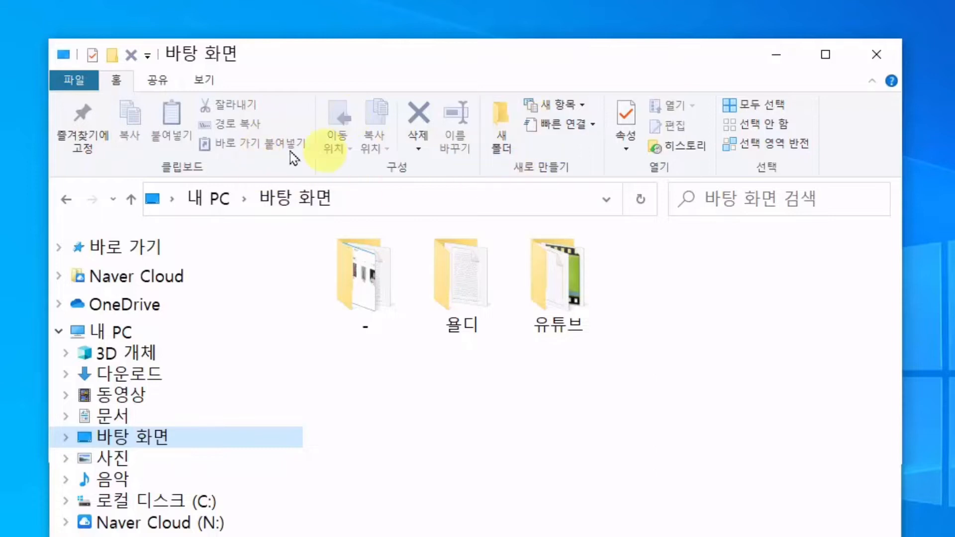
pyautogui.click(158, 87)
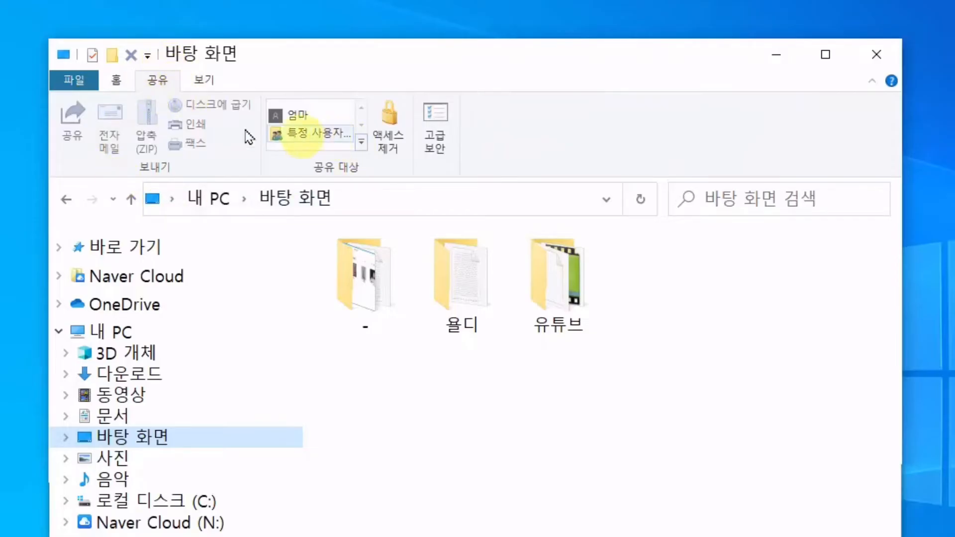
pyautogui.click(117, 89)
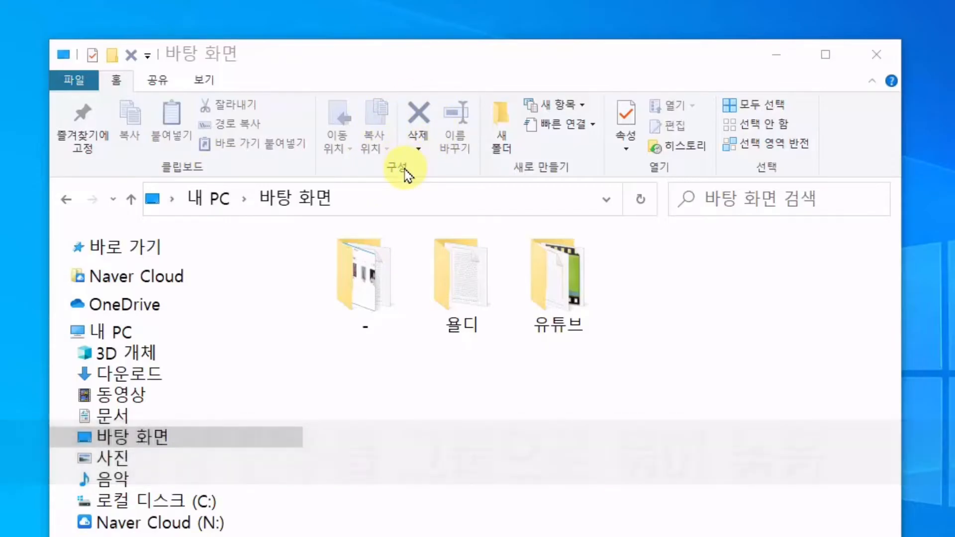
pyautogui.click(631, 390)
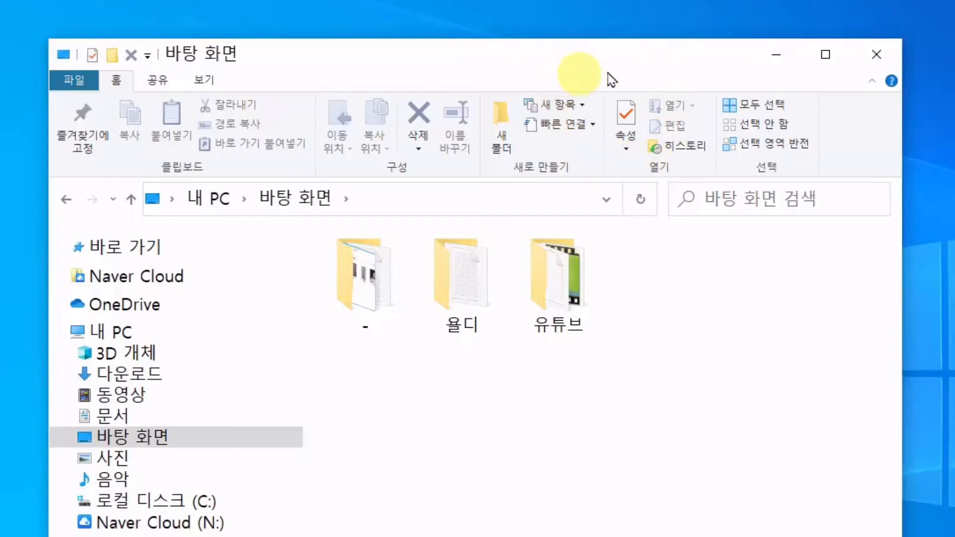
pyautogui.click(627, 141)
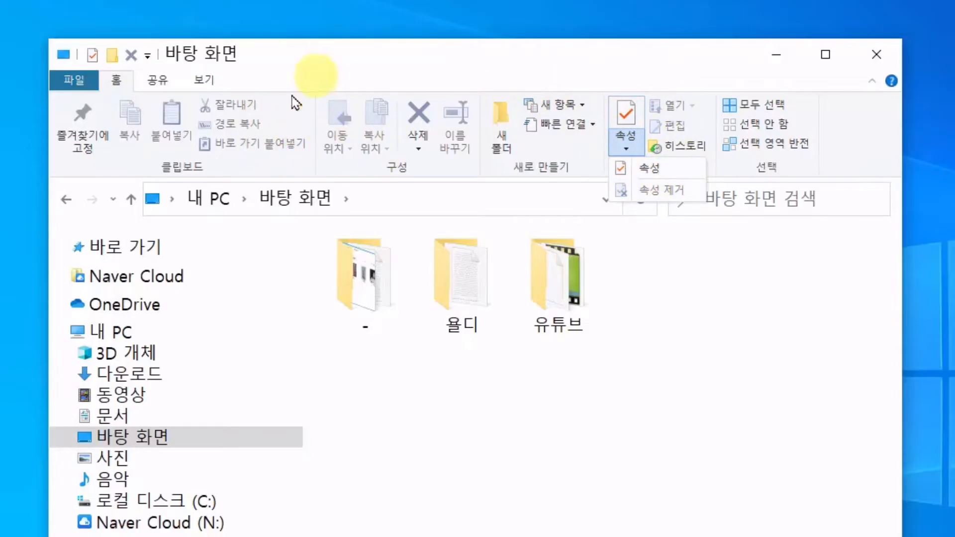
pyautogui.click(293, 144)
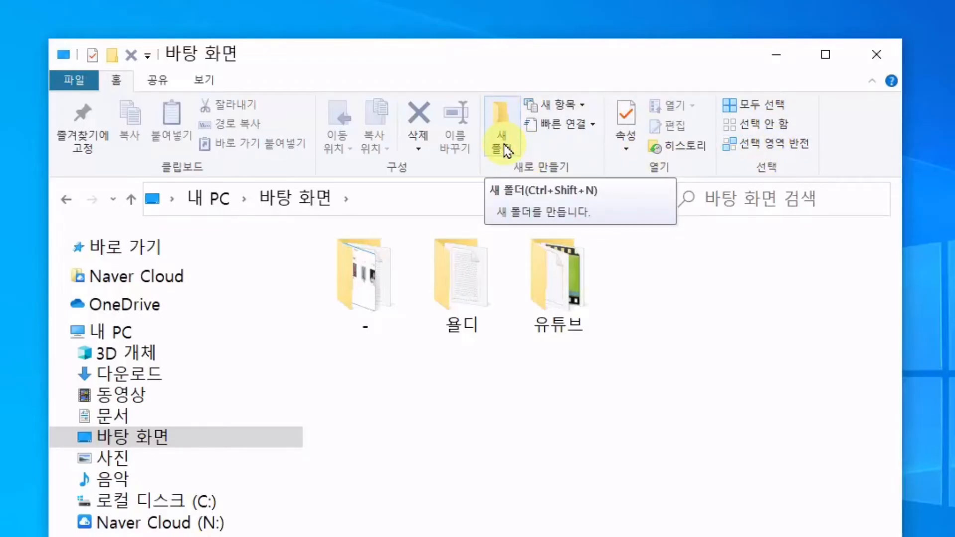
# Open the 욜디 folder on the desktop and pin its 사진 folder to quick access.
pyautogui.click(454, 299)
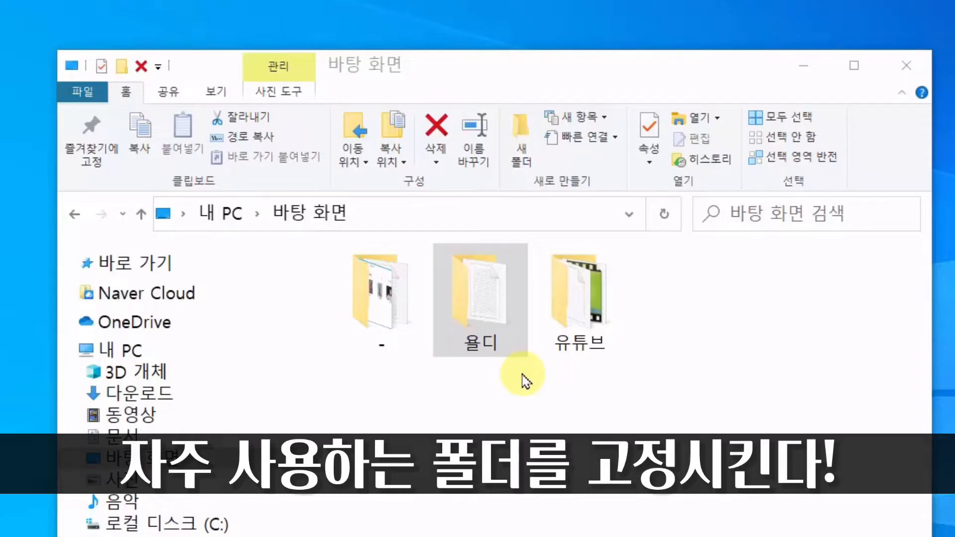
pyautogui.click(466, 293)
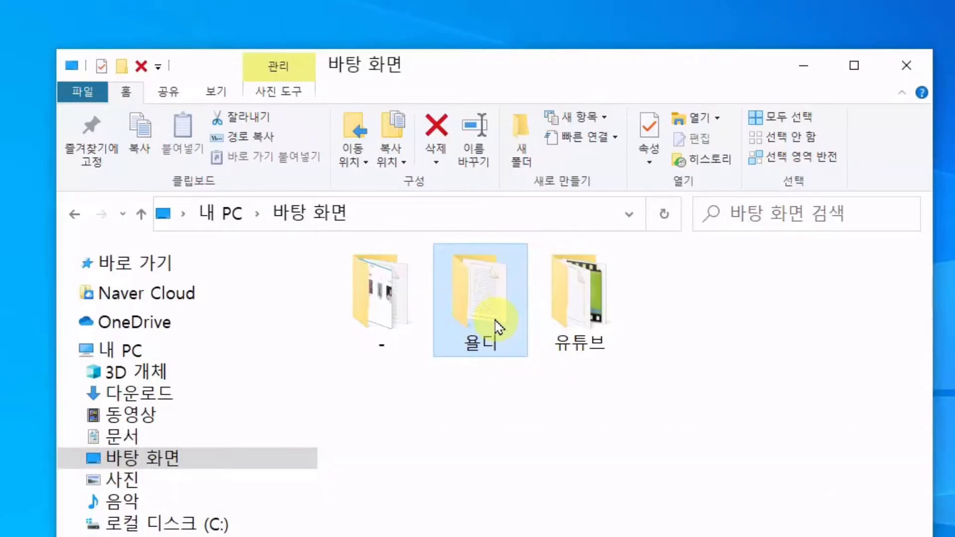
pyautogui.doubleClick(496, 326)
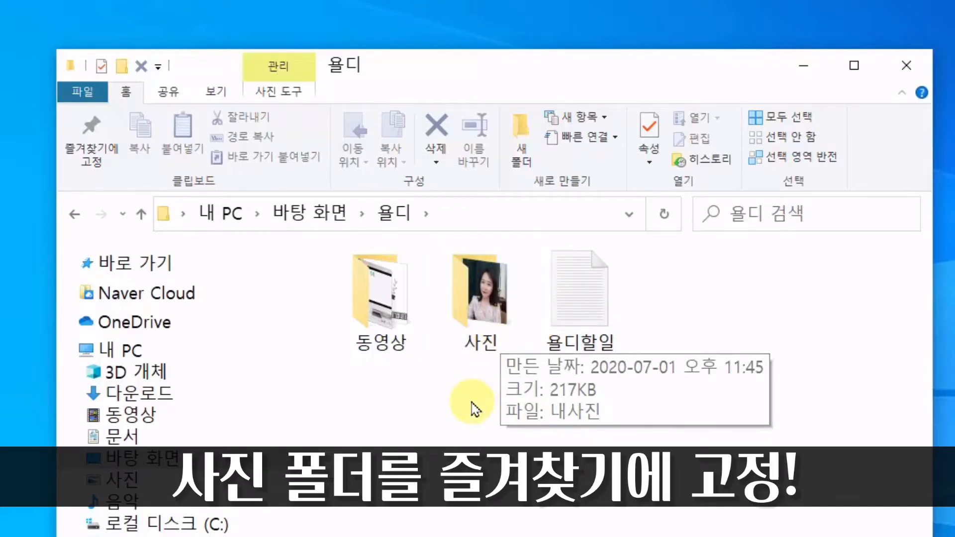
pyautogui.click(485, 324)
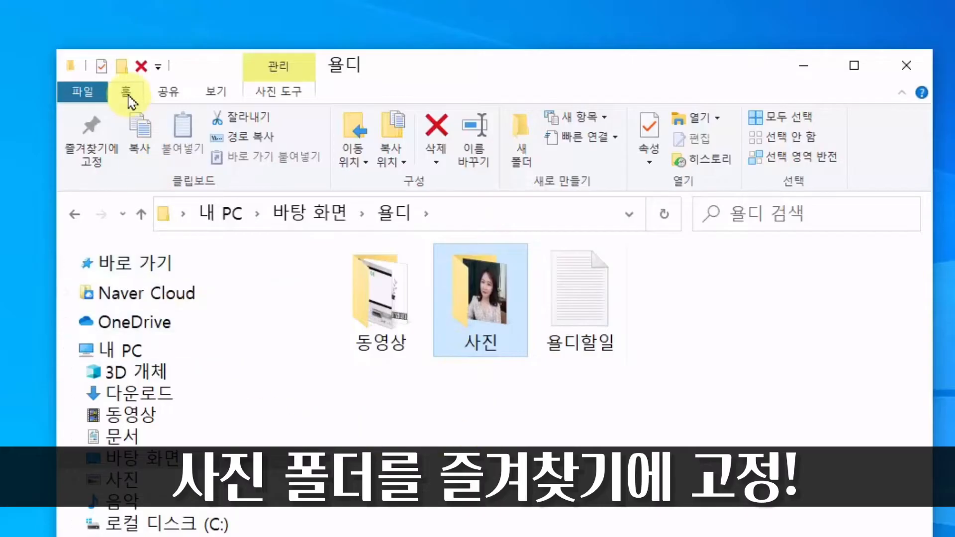
pyautogui.click(107, 155)
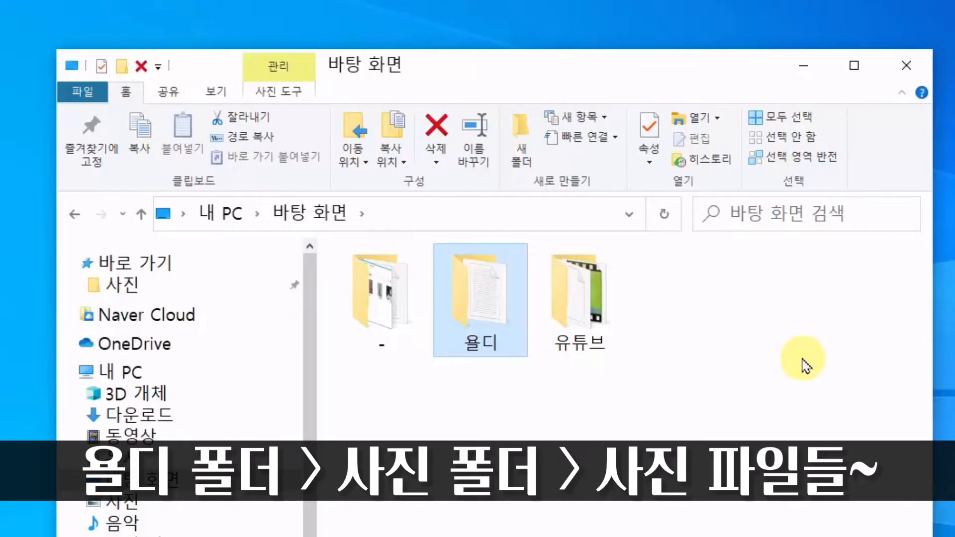
# View the 사진 folder through 욜디 and through its quick access shortcut, and return to the desktop folder.
pyautogui.doubleClick(485, 306)
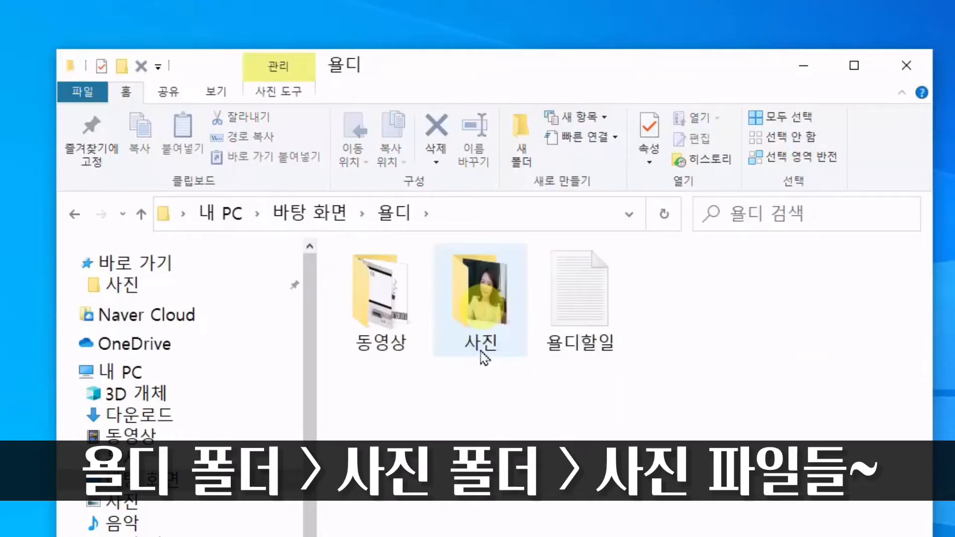
pyautogui.doubleClick(483, 315)
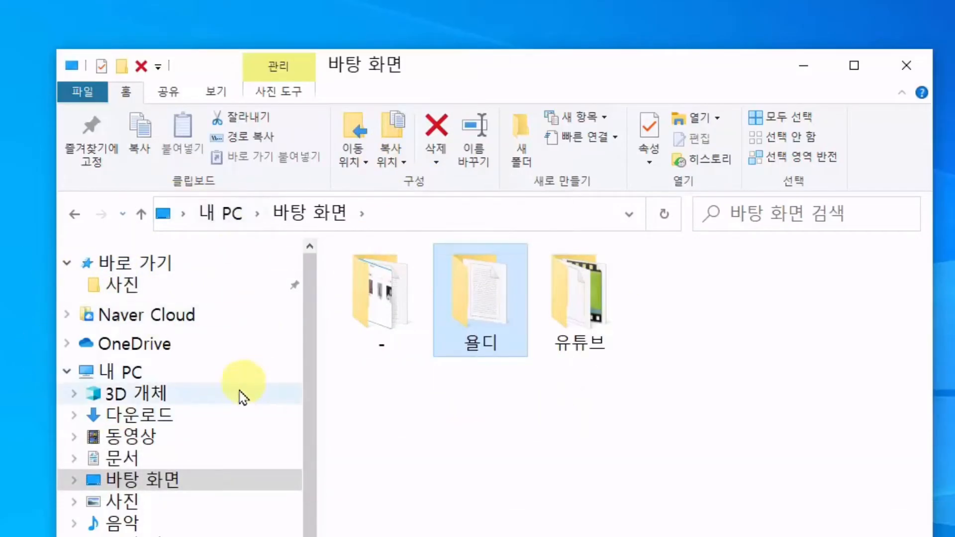
pyautogui.click(136, 292)
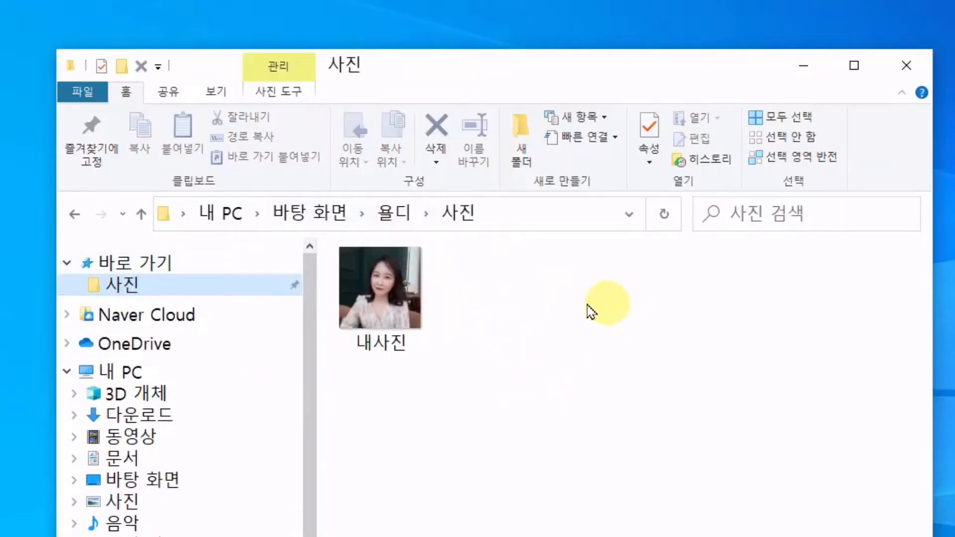
pyautogui.moveTo(348, 259); pyautogui.dragTo(302, 222)
pyautogui.click(305, 223)
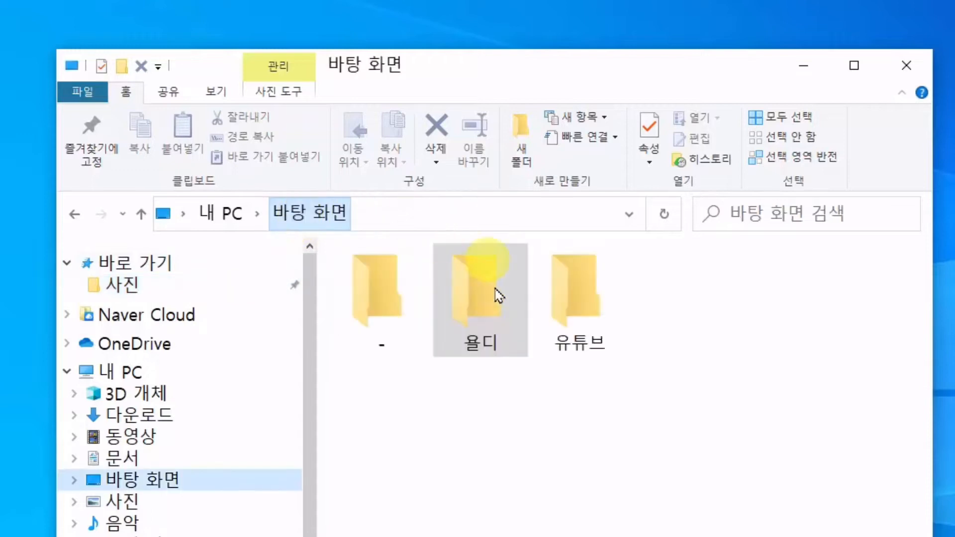
# Compare reaching the 사진 folder step by step through 욜디 with opening its pinned shortcut directly.
pyautogui.click(492, 314)
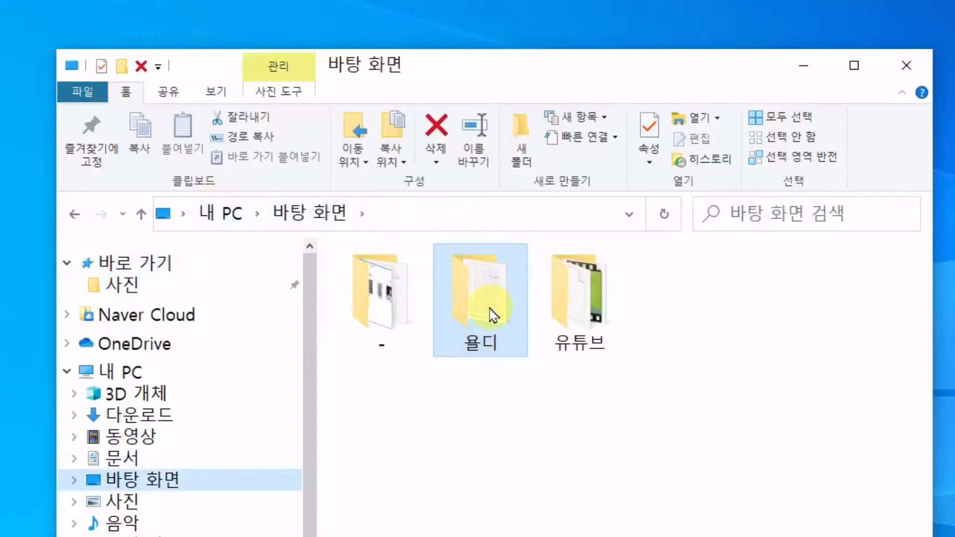
pyautogui.doubleClick(492, 314)
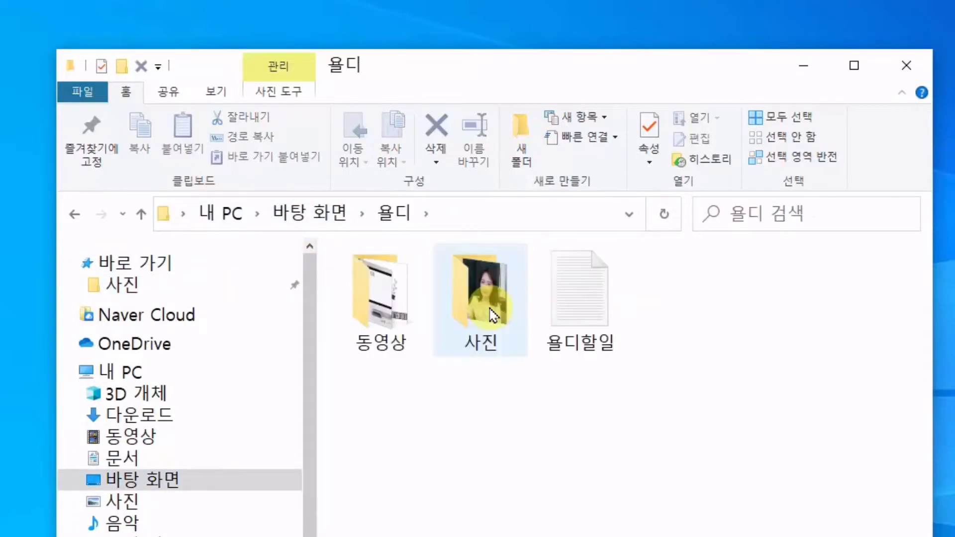
pyautogui.doubleClick(492, 314)
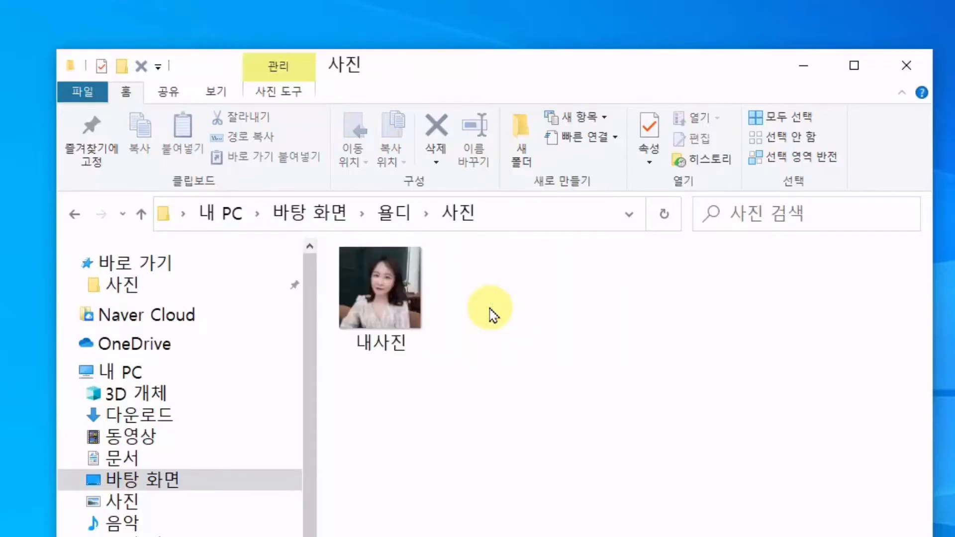
pyautogui.click(286, 221)
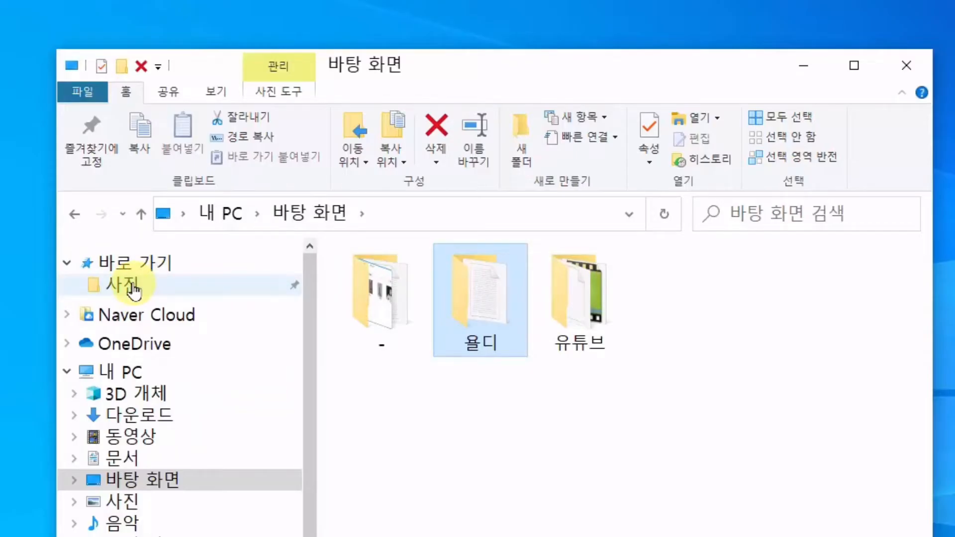
pyautogui.click(133, 288)
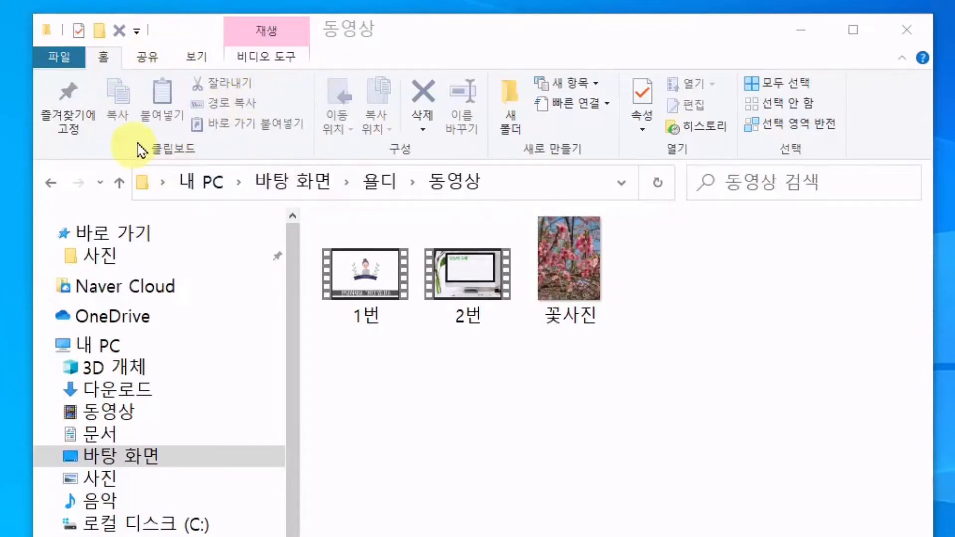
# Copy the 꽃사진 image and paste a duplicate into the same 동영상 folder.
pyautogui.click(118, 95)
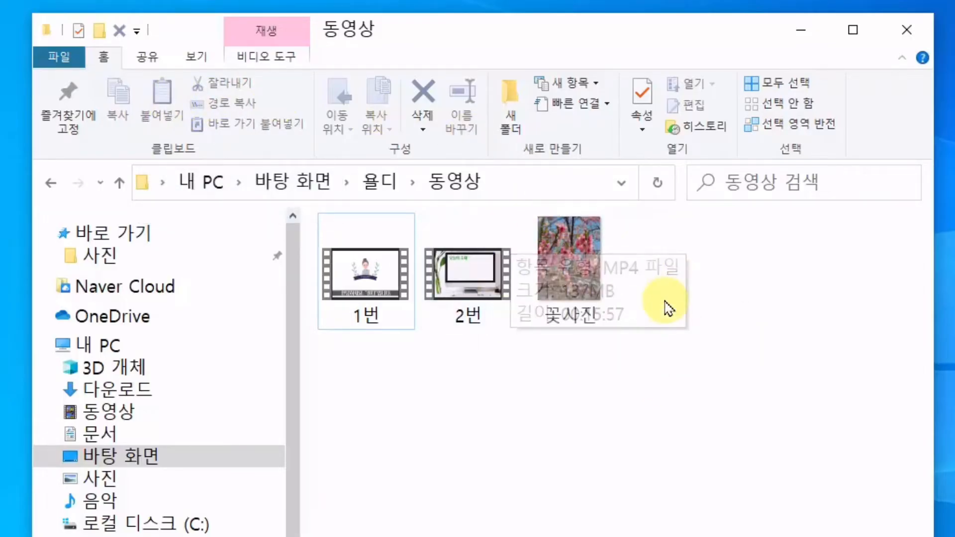
pyautogui.click(583, 250)
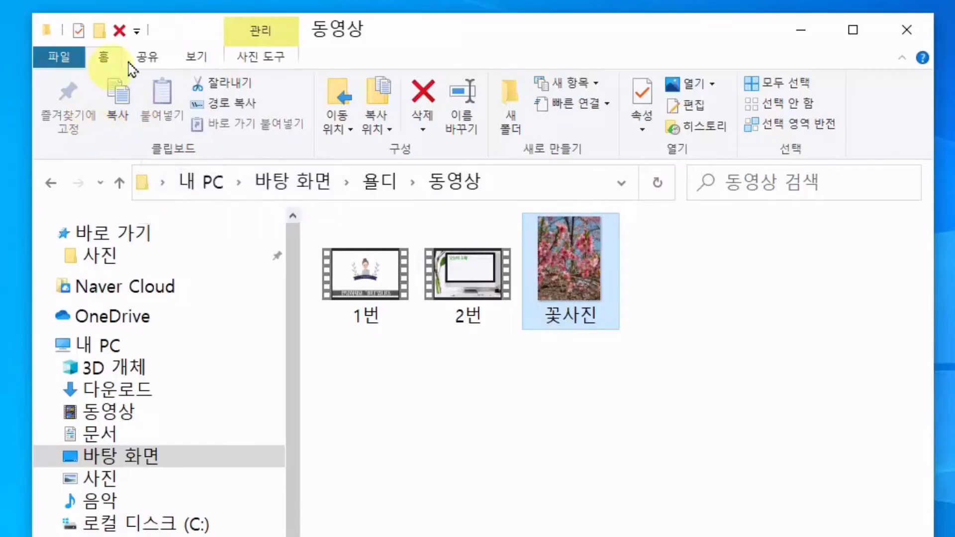
pyautogui.click(121, 119)
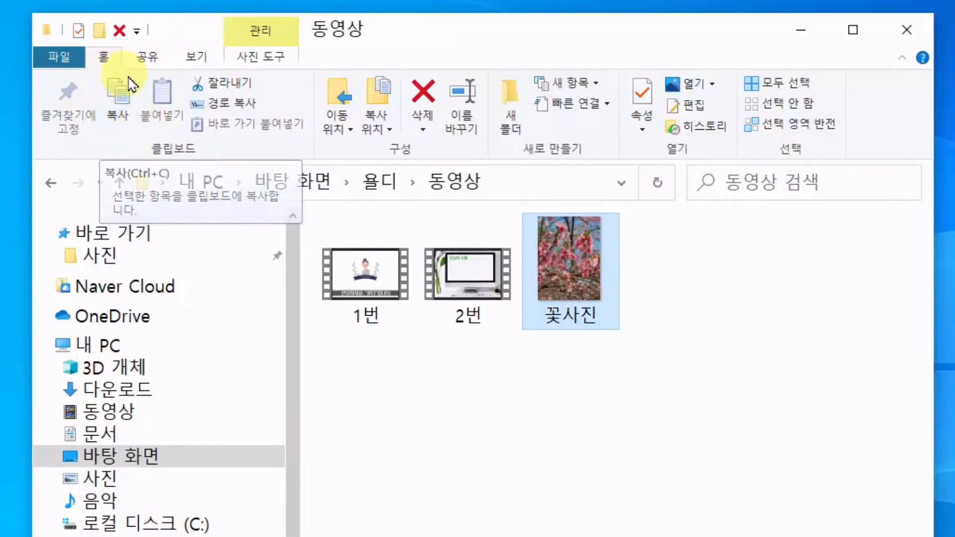
pyautogui.click(123, 118)
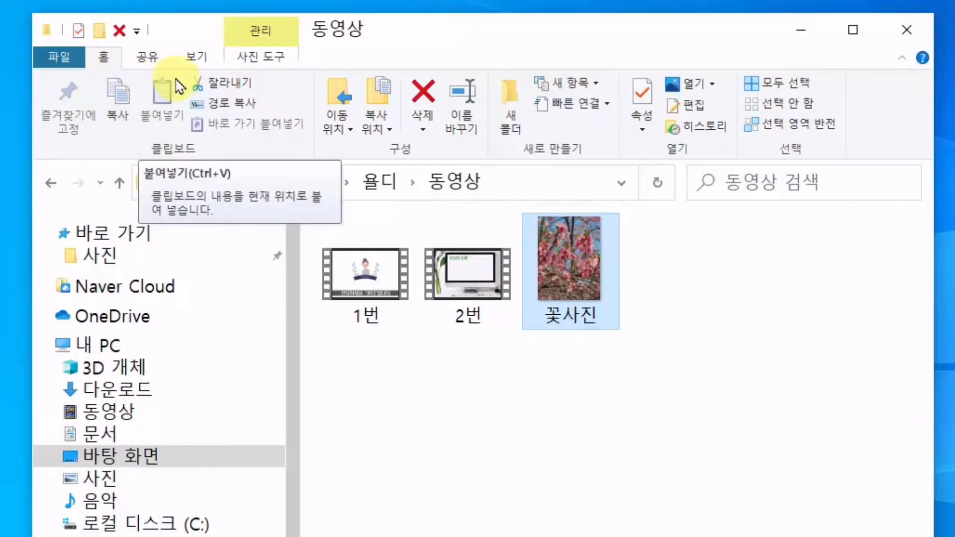
pyautogui.click(118, 133)
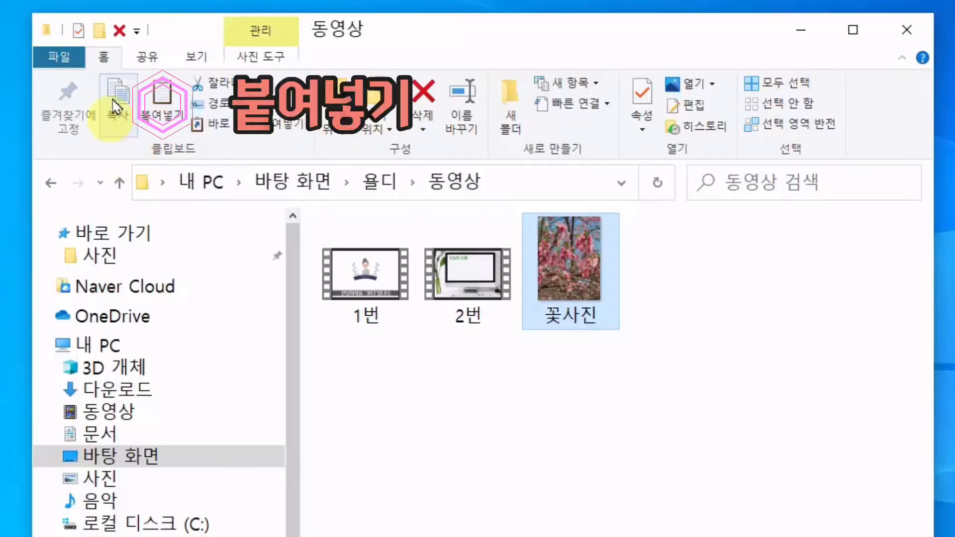
pyautogui.click(170, 130)
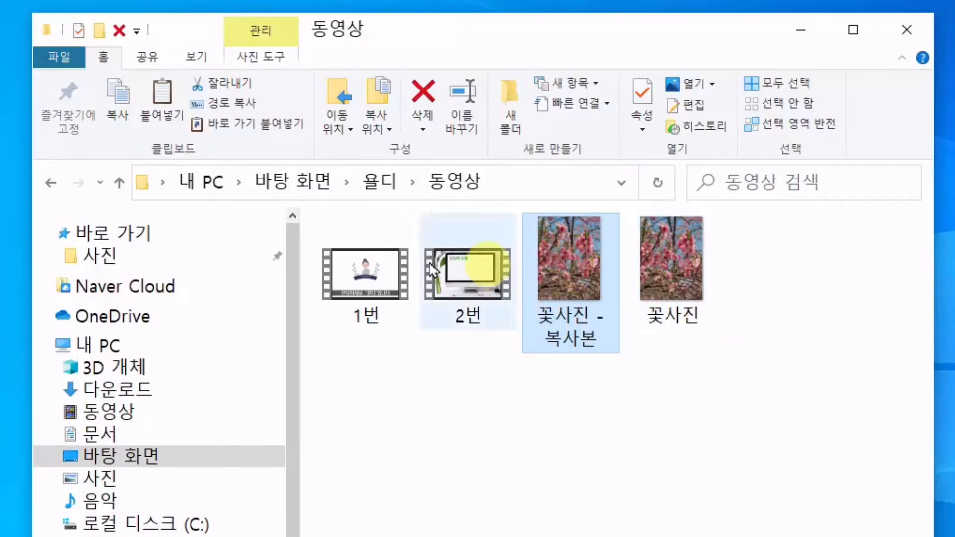
pyautogui.click(120, 119)
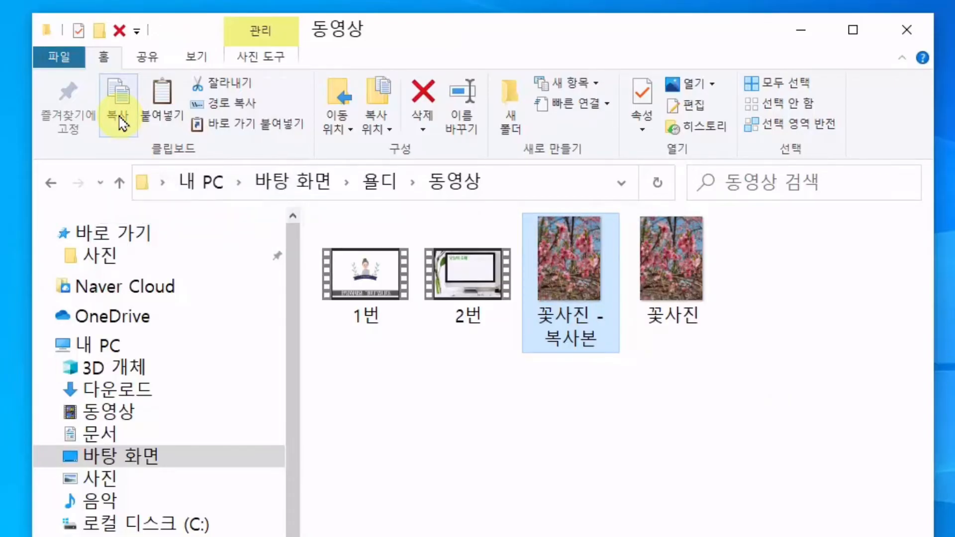
pyautogui.click(159, 133)
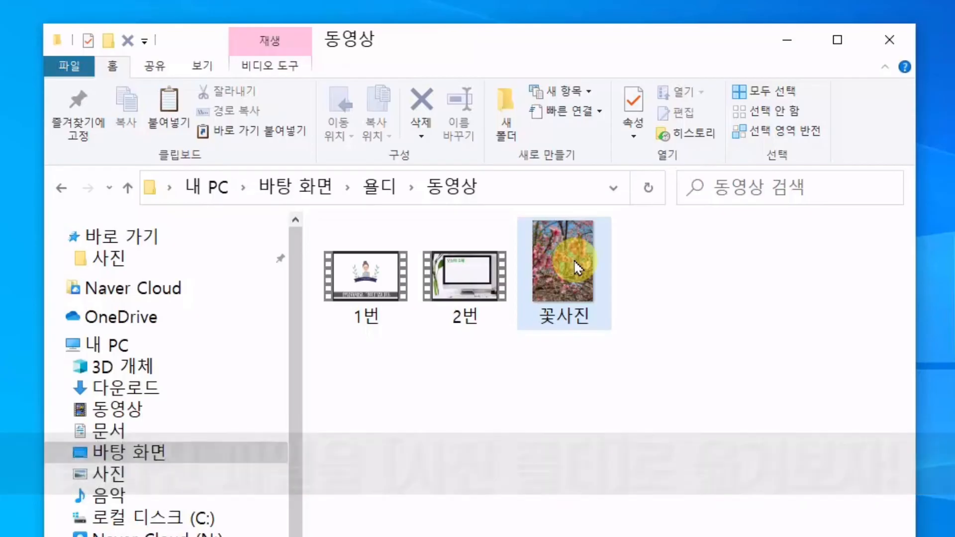
# Select the 꽃사진 image in the 동영상 folder and bring up the choice of a custom move destination.
pyautogui.moveTo(572, 265); pyautogui.dragTo(495, 451)
pyautogui.moveTo(557, 270); pyautogui.dragTo(565, 320)
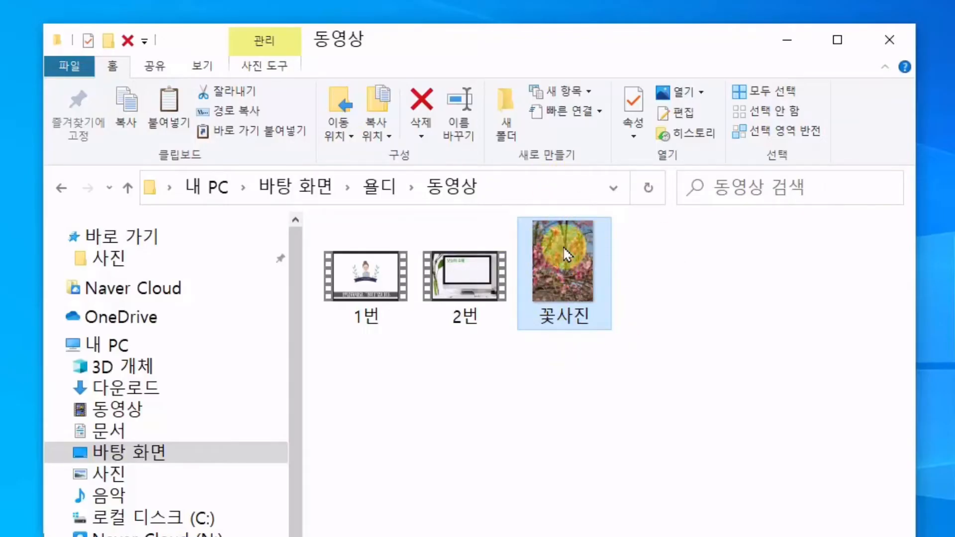
pyautogui.moveTo(576, 249)
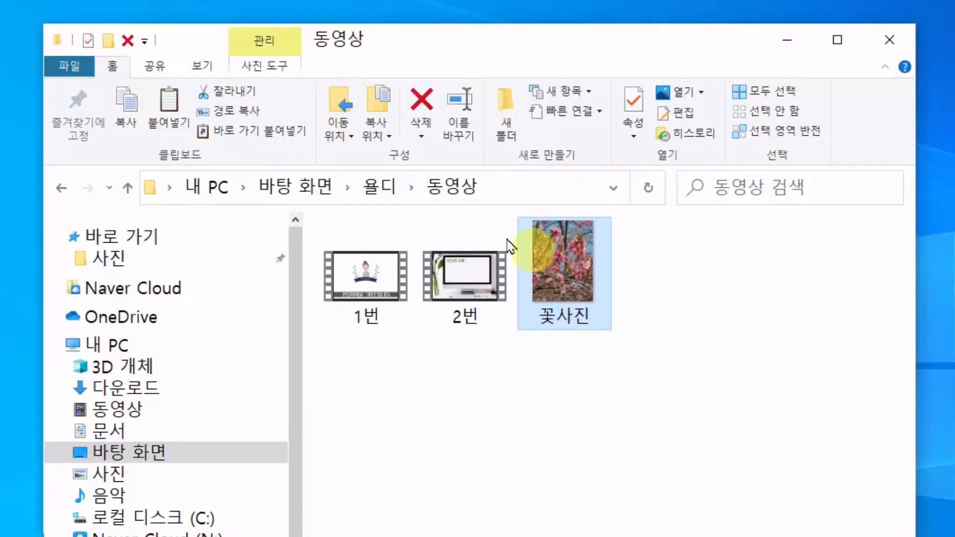
pyautogui.click(341, 144)
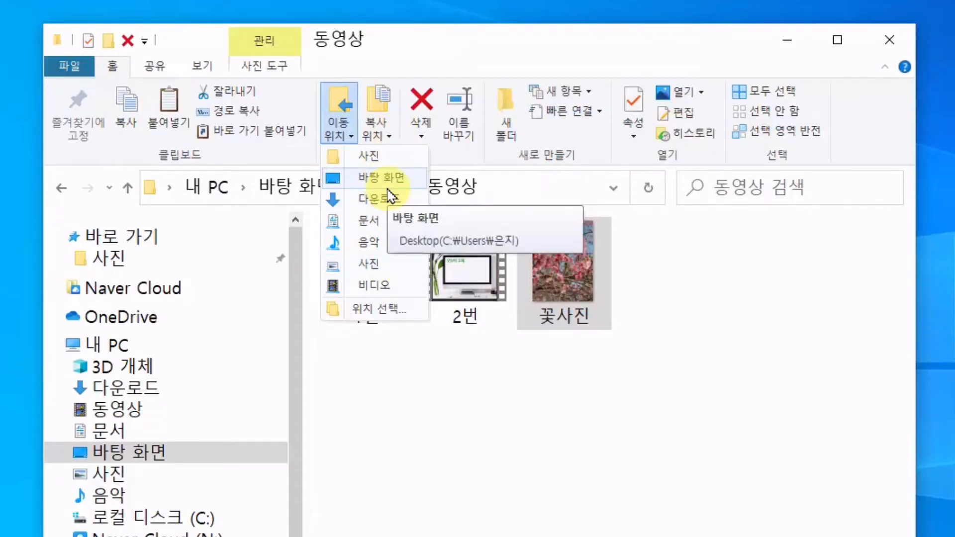
pyautogui.click(395, 313)
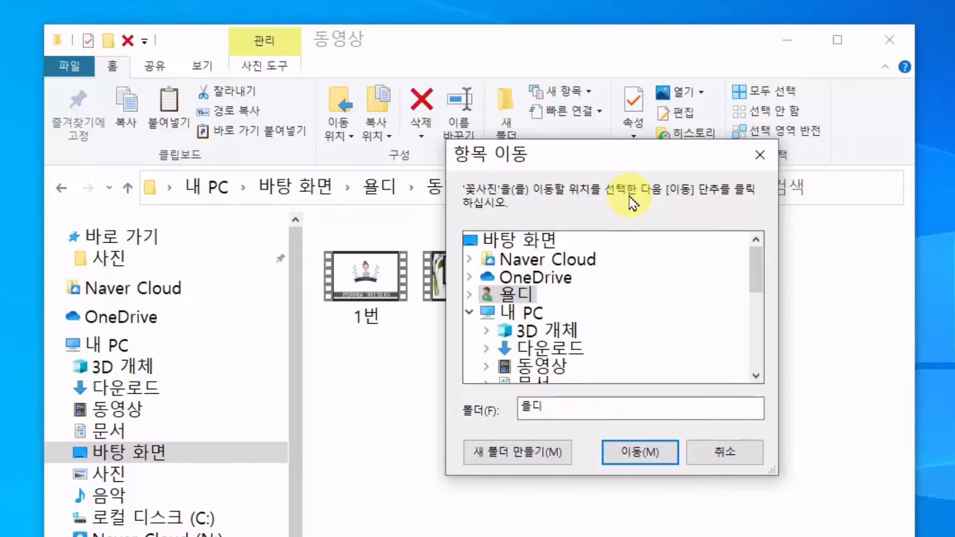
# Move the 꽃사진 image into the 사진 folder inside the desktop's 욜디 folder.
pyautogui.click(622, 239)
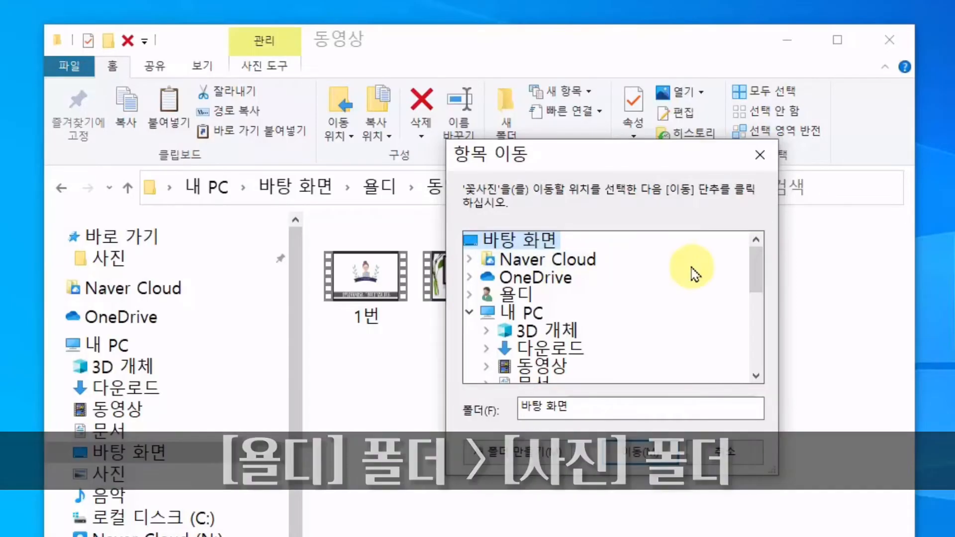
pyautogui.scroll(-3, 697, 272)
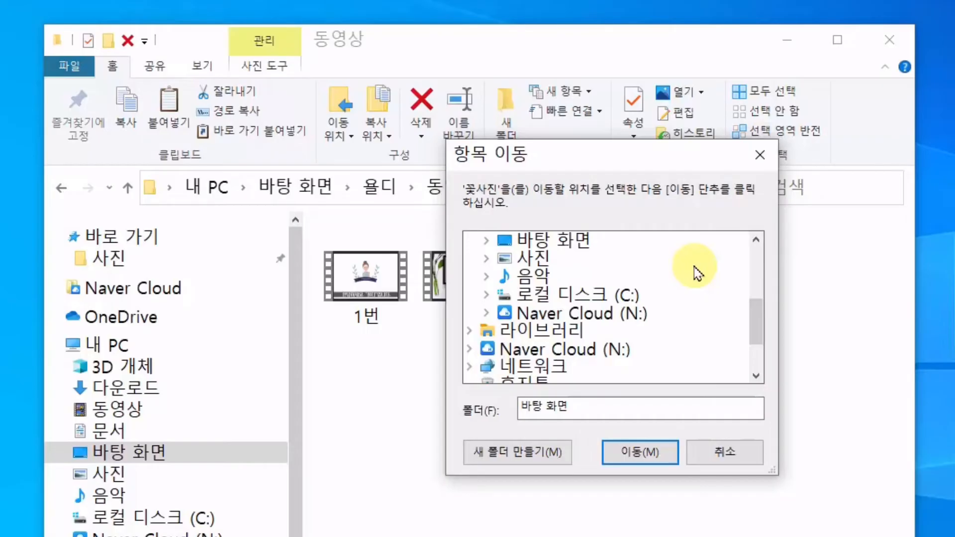
pyautogui.scroll(-2, 697, 272)
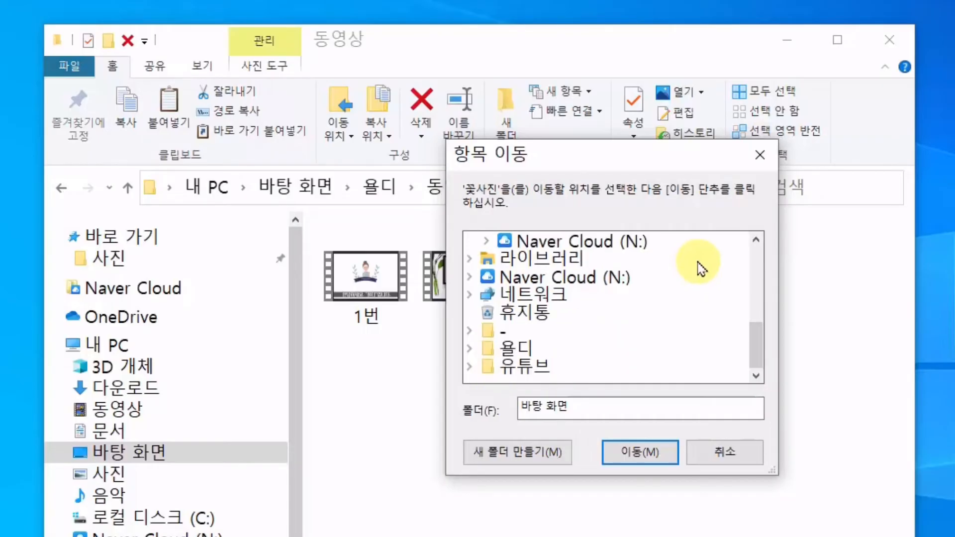
pyautogui.click(528, 345)
pyautogui.click(470, 331)
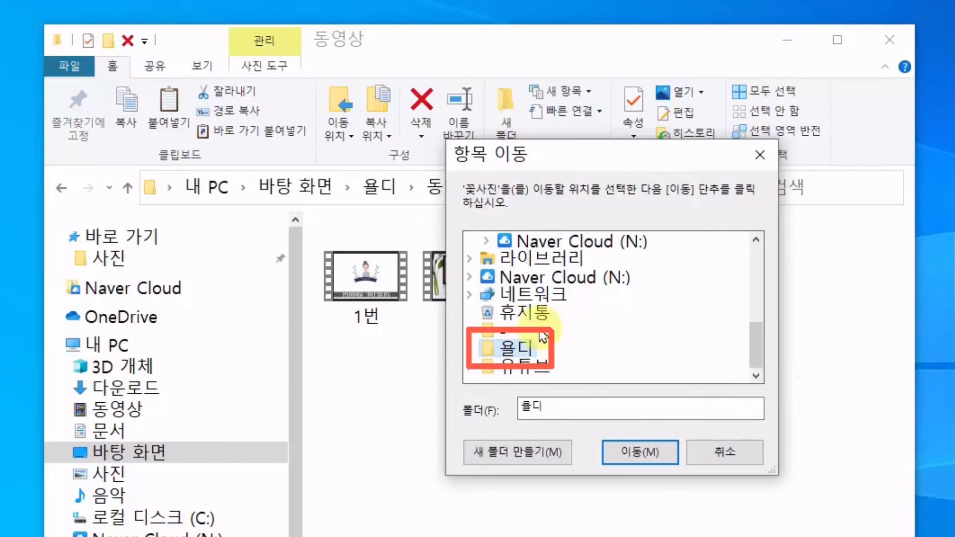
pyautogui.doubleClick(515, 351)
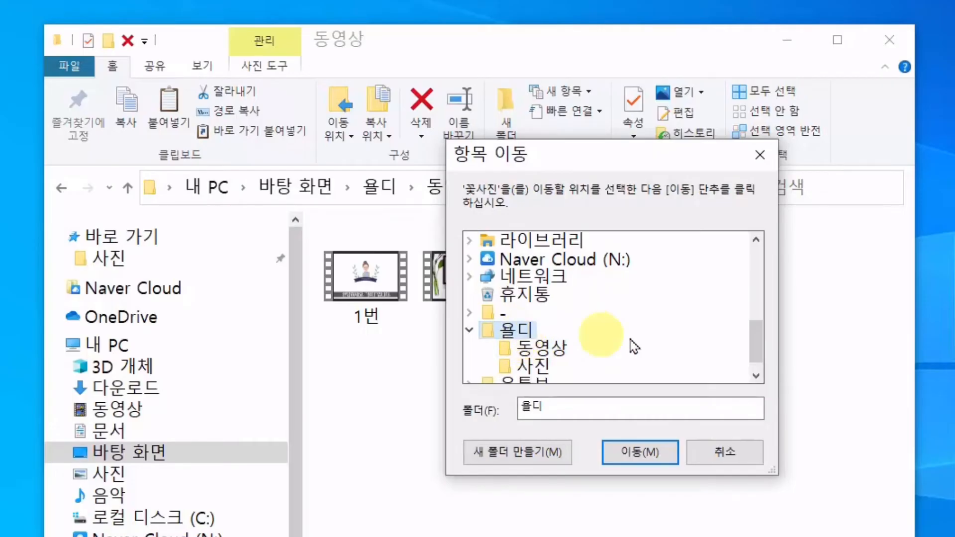
pyautogui.click(543, 369)
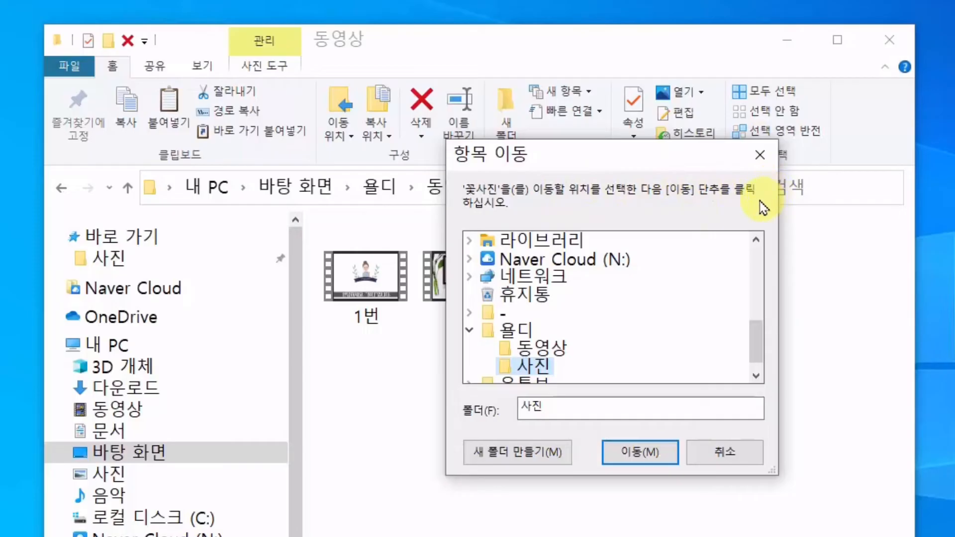
pyautogui.click(651, 454)
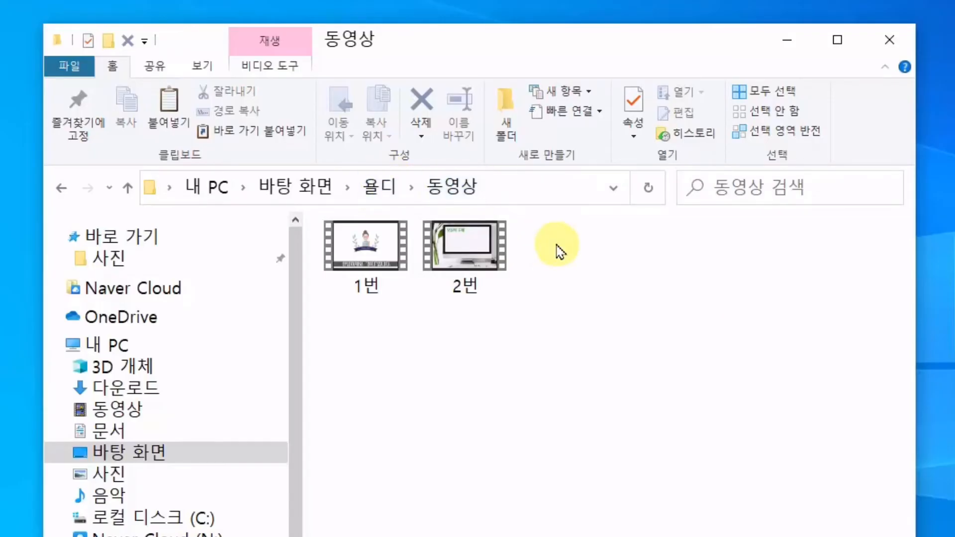
# Return to the 욜디 folder and open its 사진 folder to check for the moved image.
pyautogui.click(388, 192)
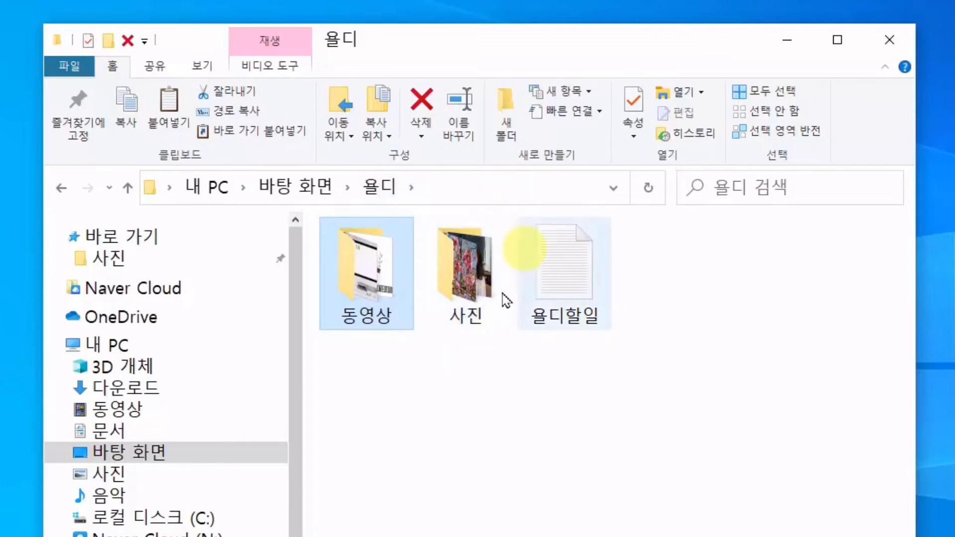
pyautogui.click(449, 318)
pyautogui.click(384, 305)
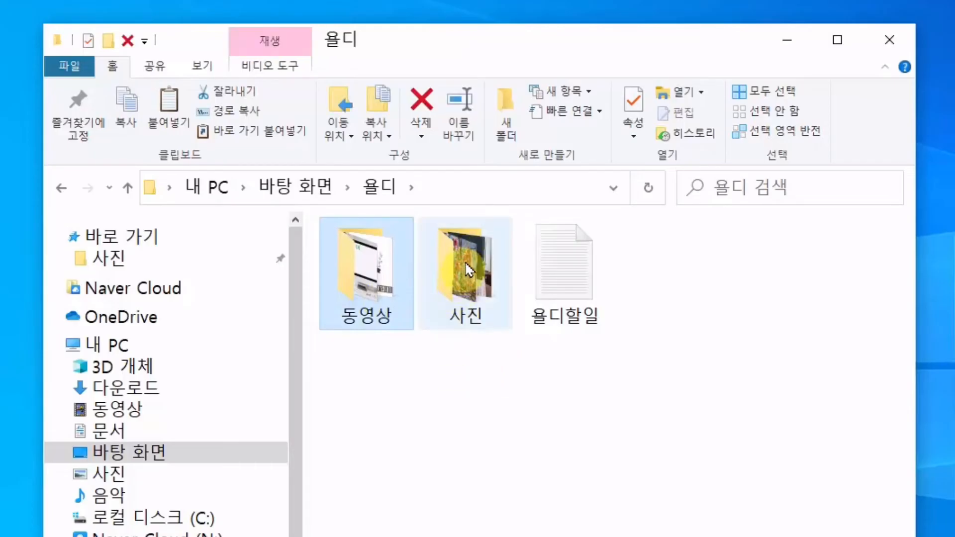
pyautogui.moveTo(466, 260)
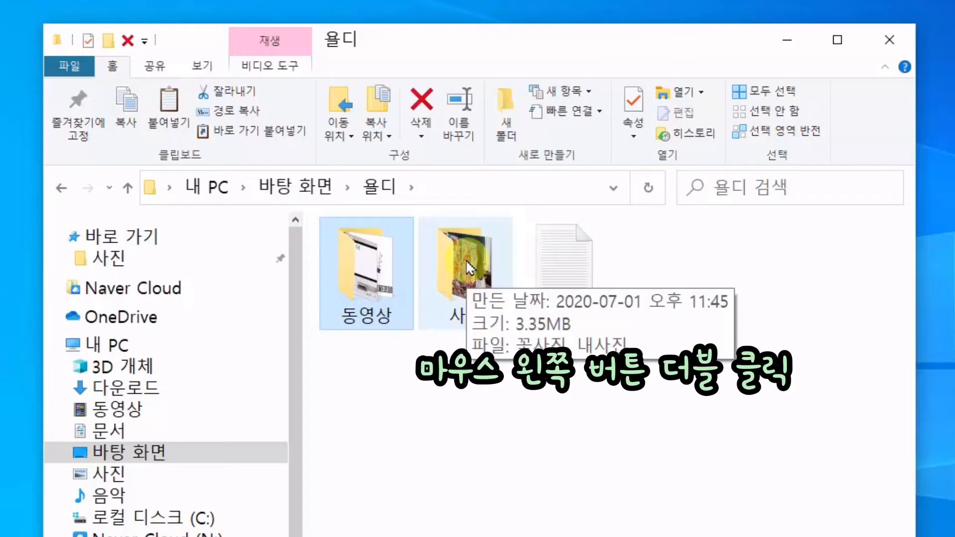
pyautogui.doubleClick(469, 268)
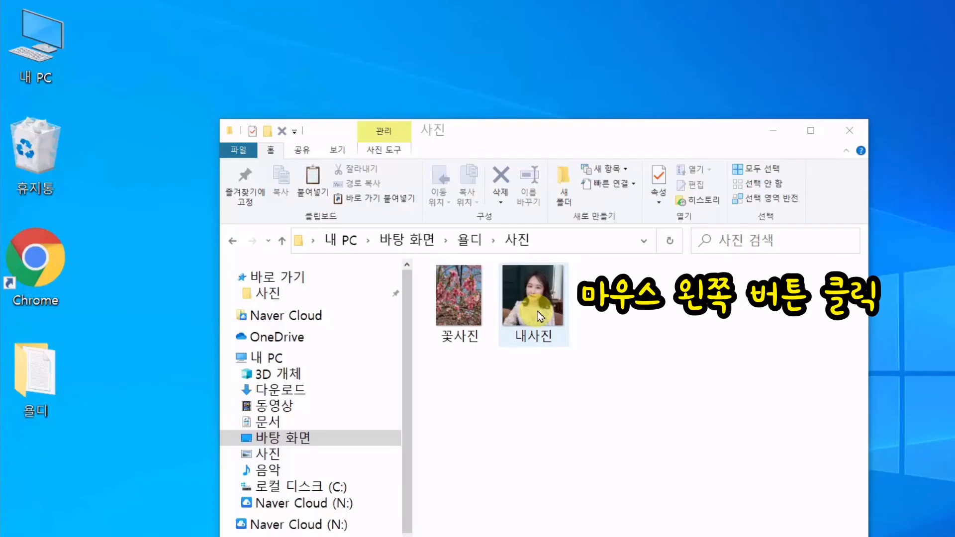
# Delete the 내사진 image from the 사진 folder and undo the deletion.
pyautogui.click(540, 317)
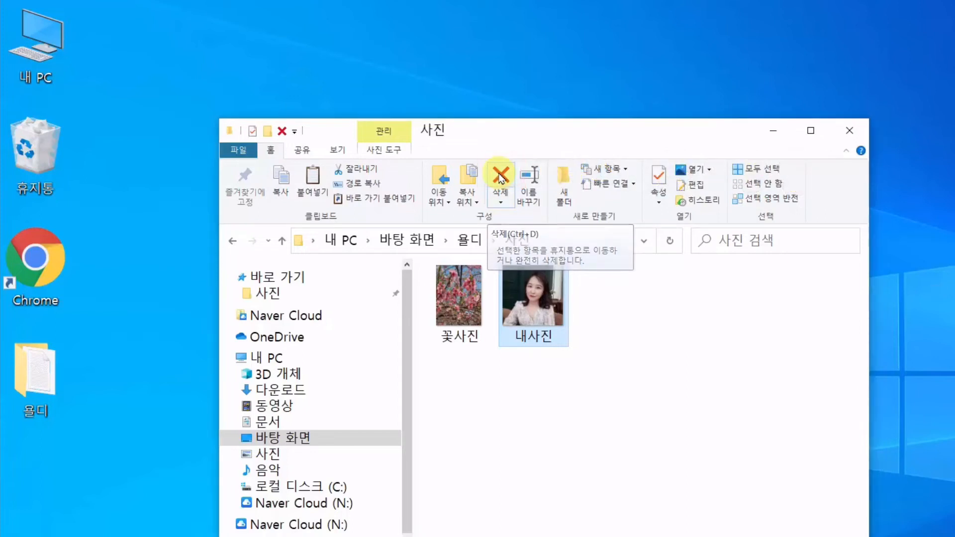
pyautogui.click(500, 178)
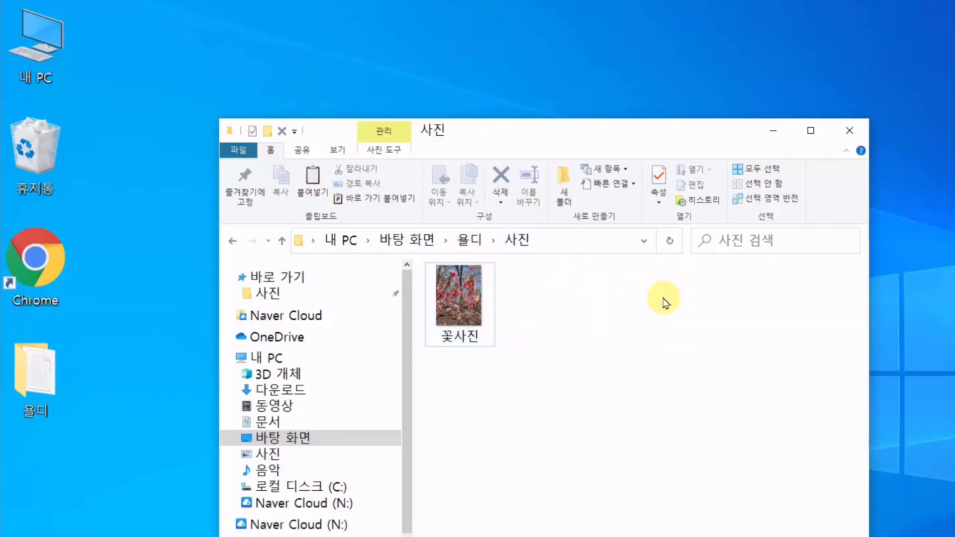
pyautogui.hotkey('ctrl', 'z')
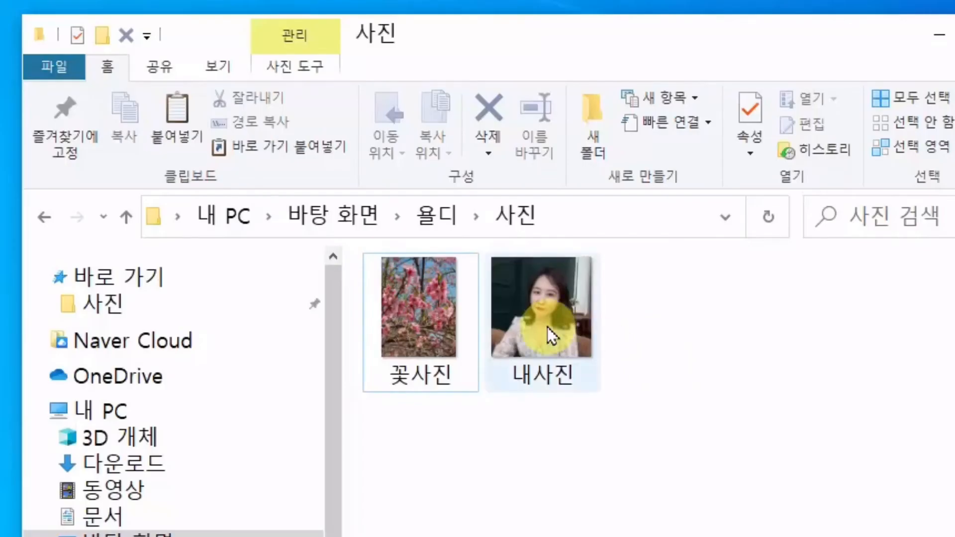
# Send the 내사진 image to the recycle bin using the 휴지통으로 이동 delete option.
pyautogui.click(548, 328)
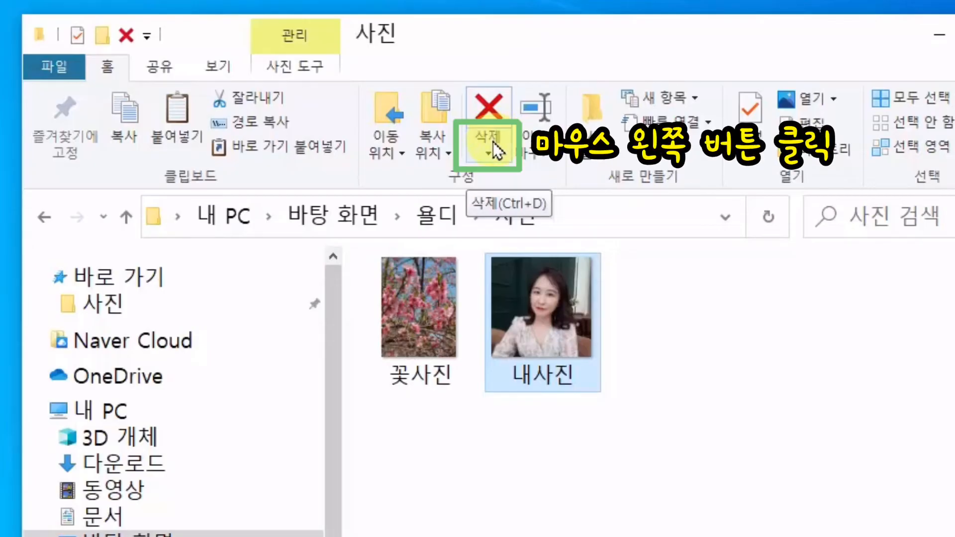
pyautogui.click(493, 143)
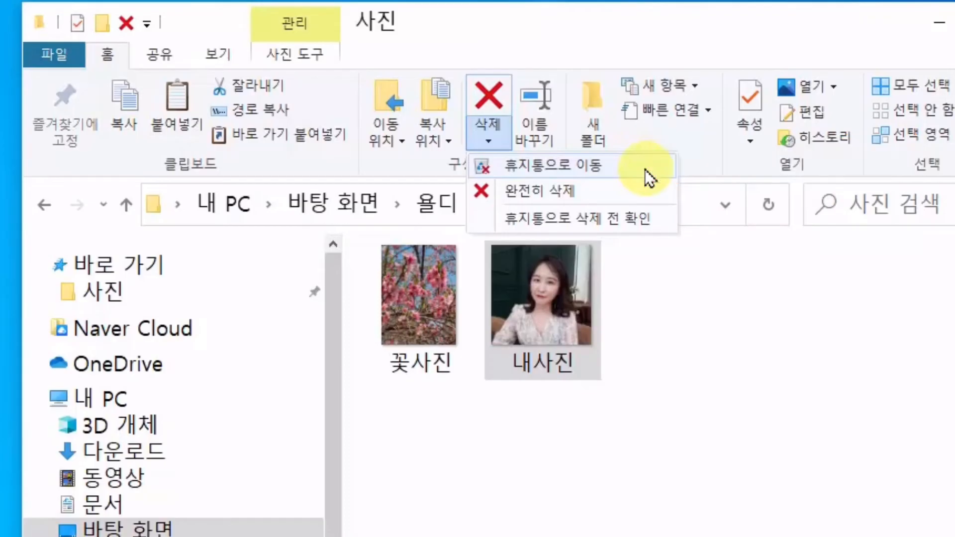
pyautogui.click(644, 169)
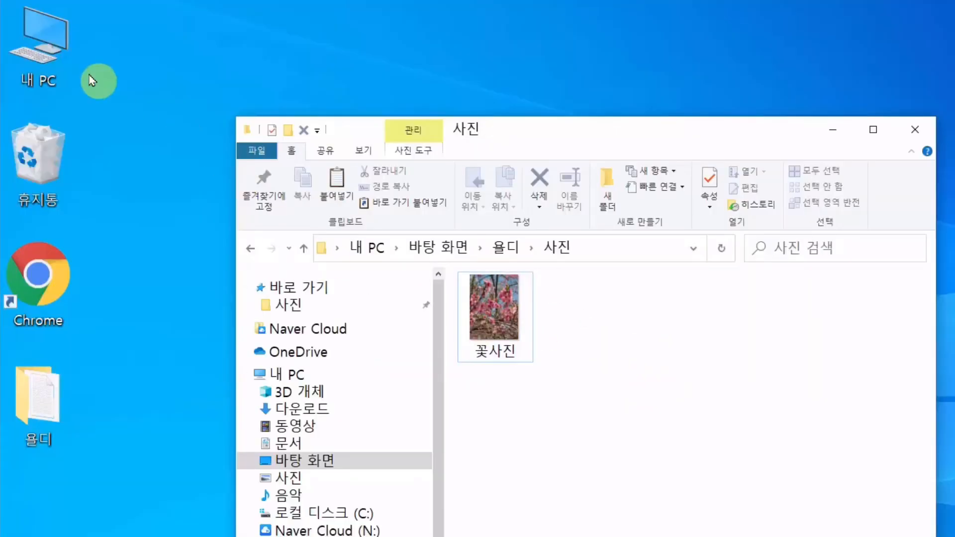
# Restore the 내사진 image from the recycle bin to its original folder and close the recycle bin.
pyautogui.doubleClick(38, 160)
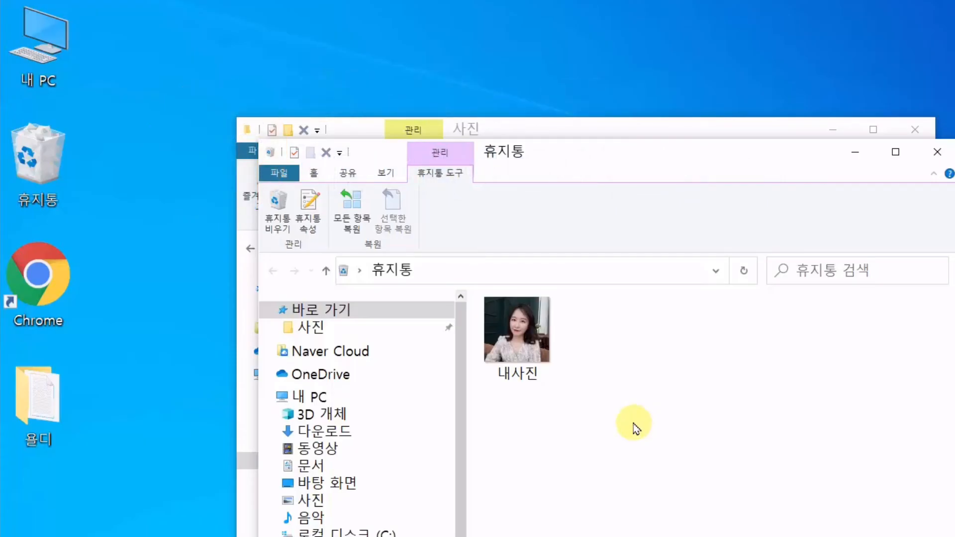
pyautogui.moveTo(538, 344)
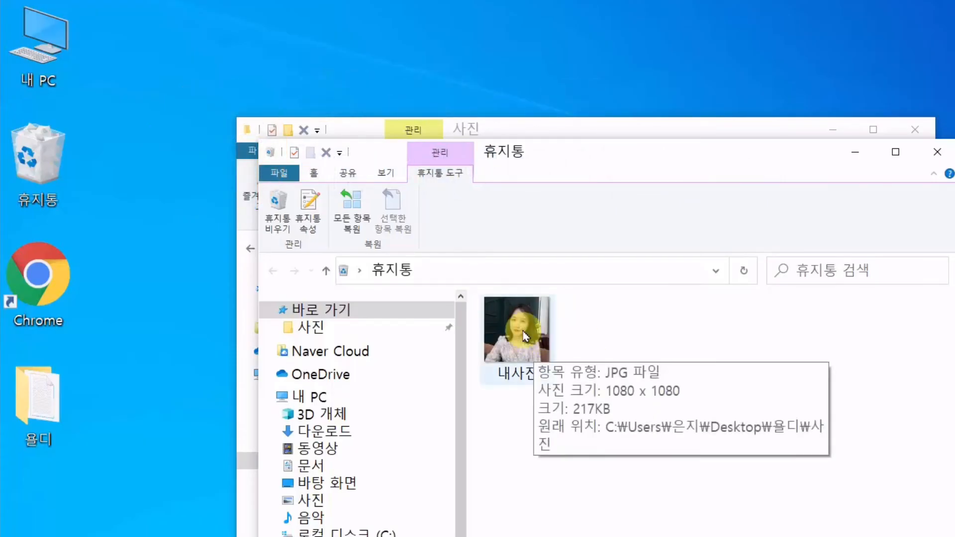
pyautogui.click(524, 337)
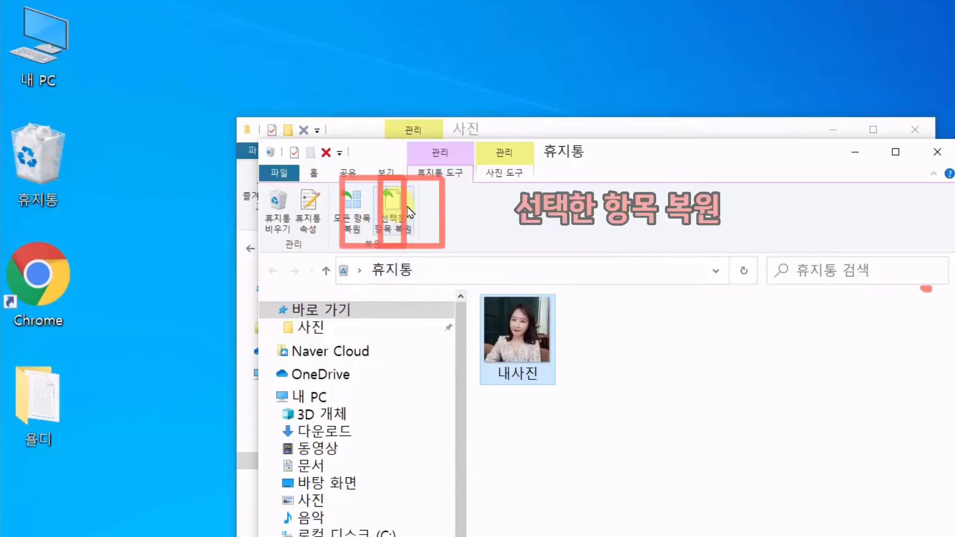
pyautogui.click(409, 230)
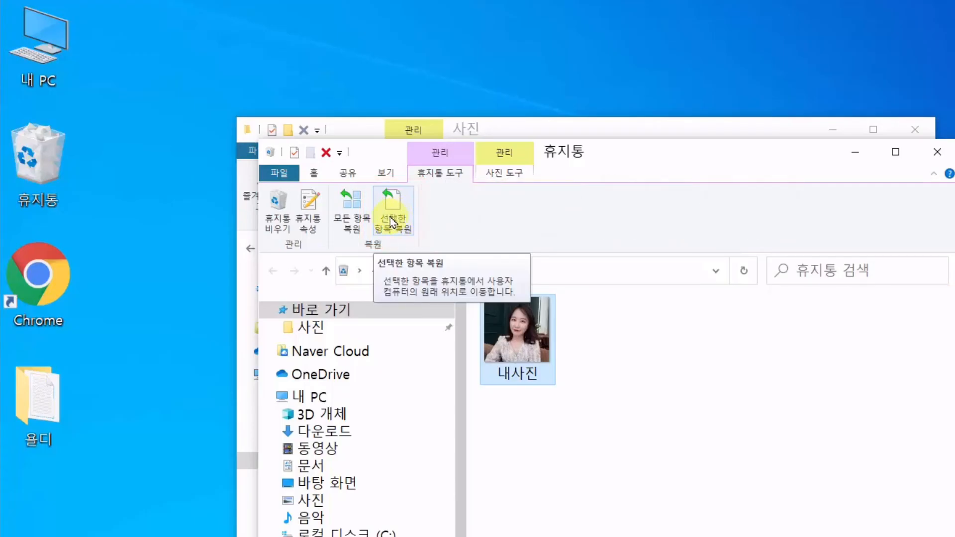
pyautogui.click(392, 222)
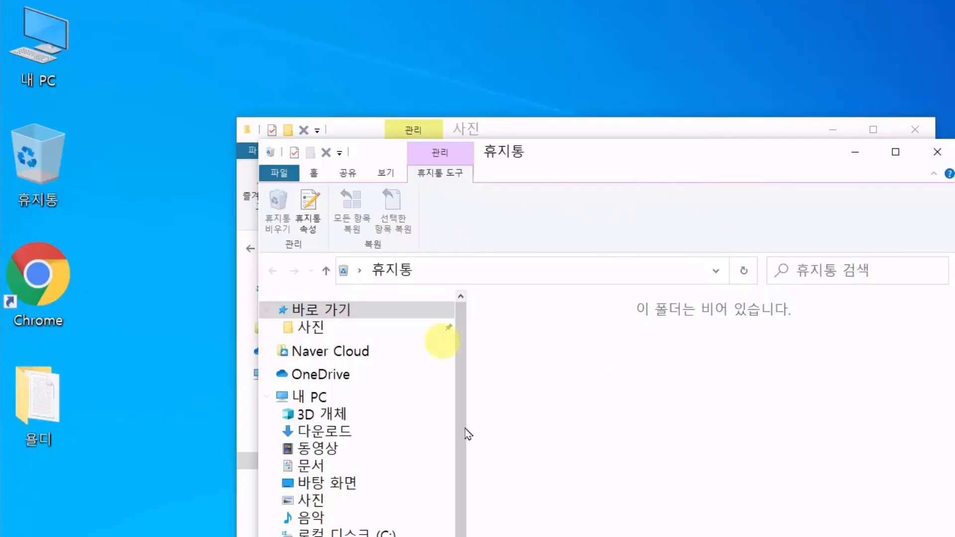
pyautogui.click(937, 158)
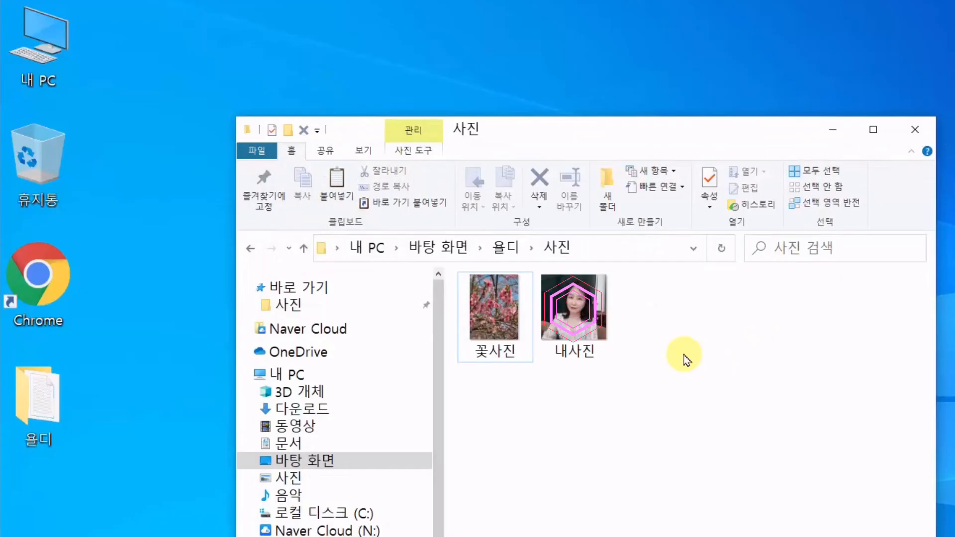
# Permanently delete the 내사진 image from the 사진 folder with 완전히 삭제 and confirm the deletion.
pyautogui.click(587, 313)
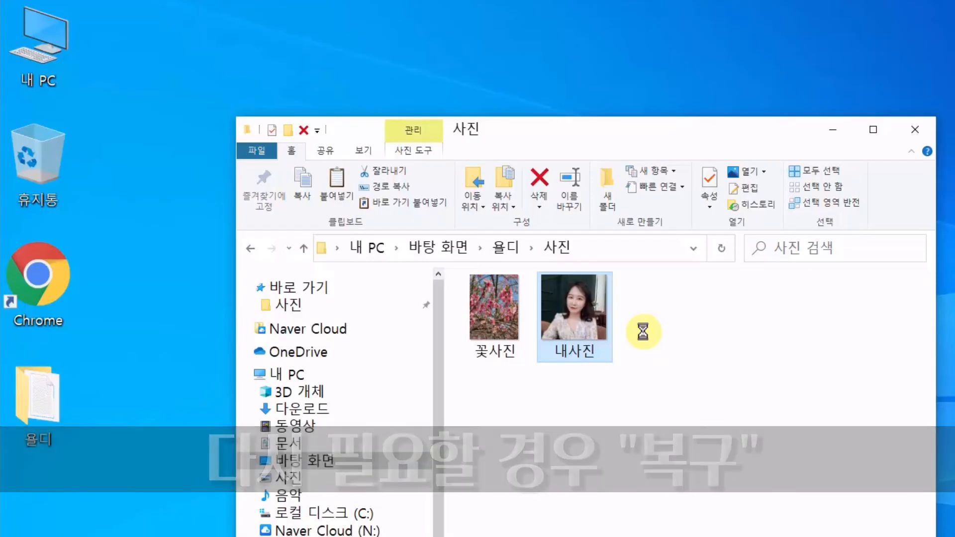
pyautogui.click(539, 205)
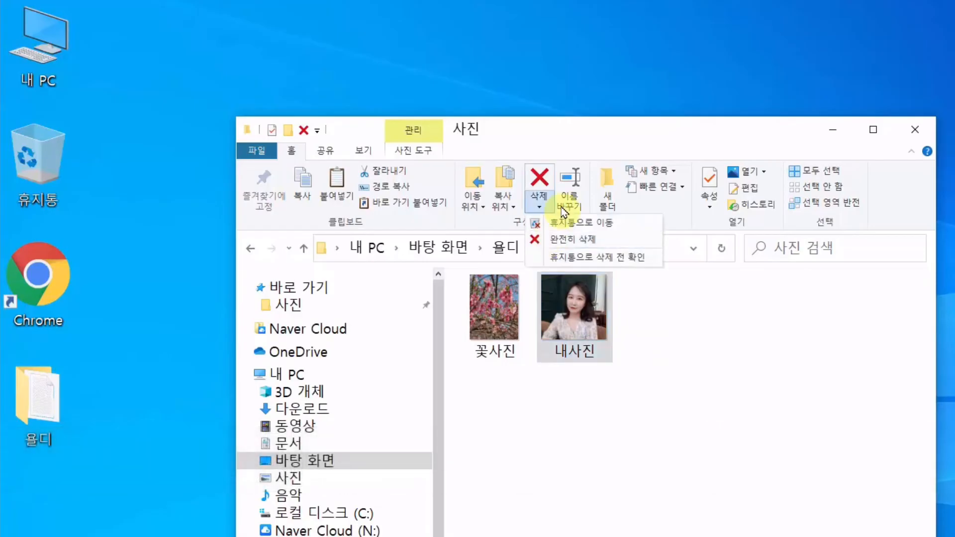
pyautogui.click(623, 247)
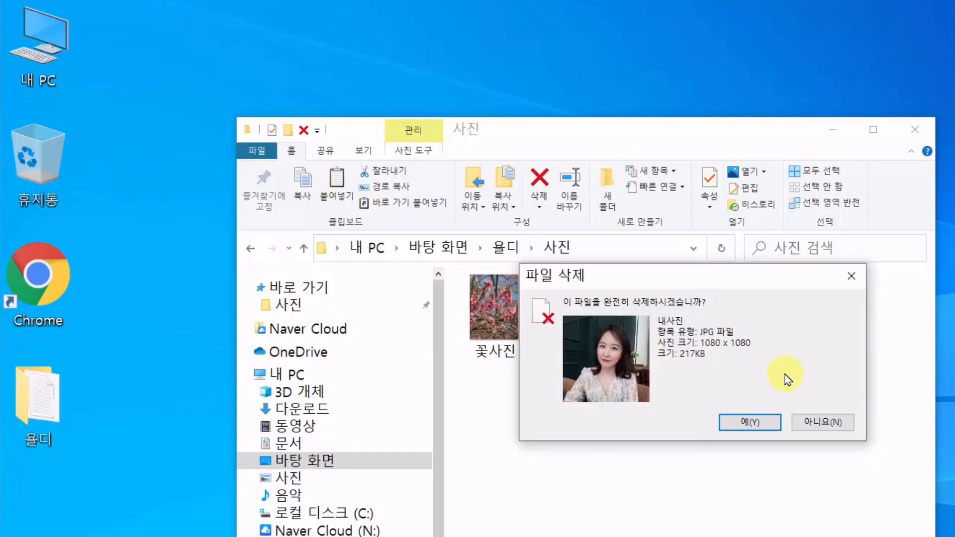
pyautogui.click(755, 423)
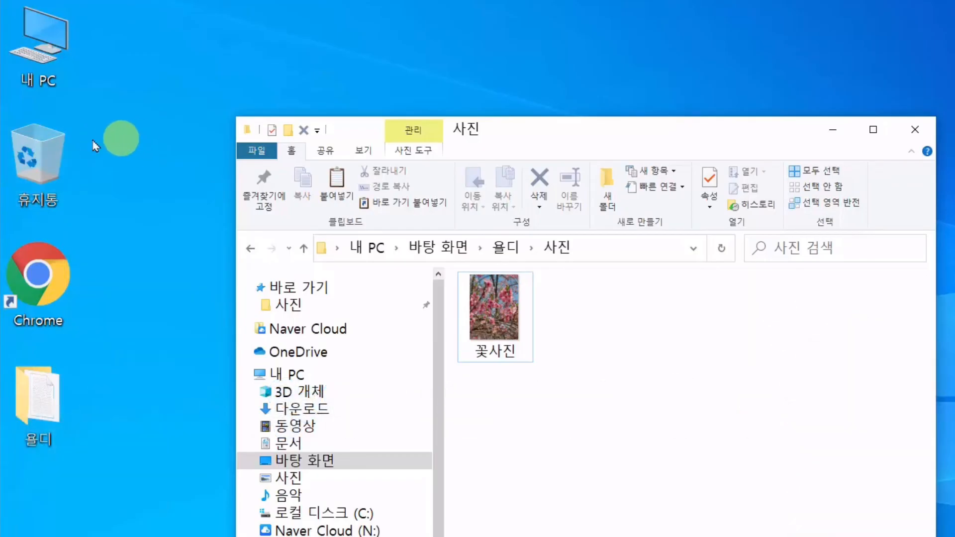
# Check the recycle bin for the permanently deleted 내사진 image and minimize its window.
pyautogui.click(55, 164)
pyautogui.doubleClick(54, 164)
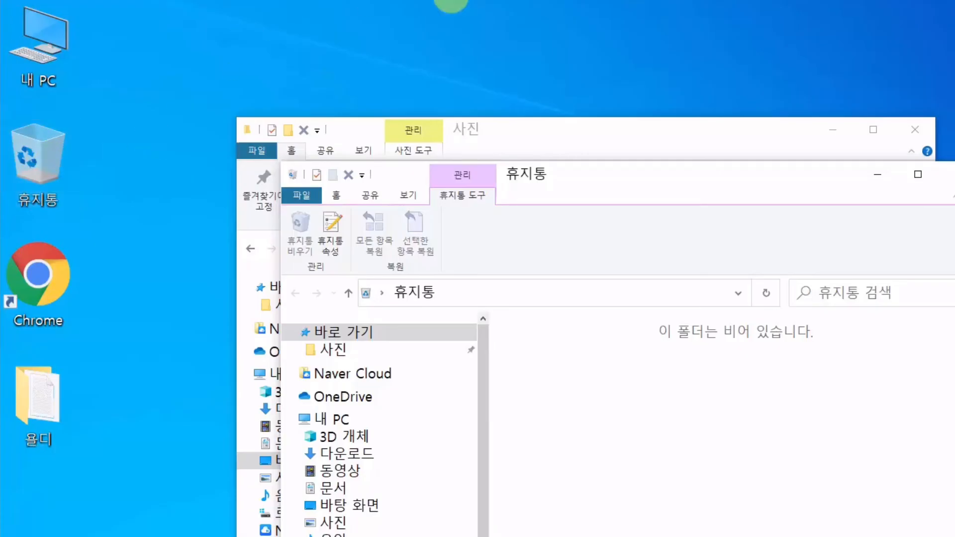
pyautogui.click(878, 174)
# Enable the 휴지통으로 삭제 전 확인 option and check its setting among the delete options.
pyautogui.click(539, 204)
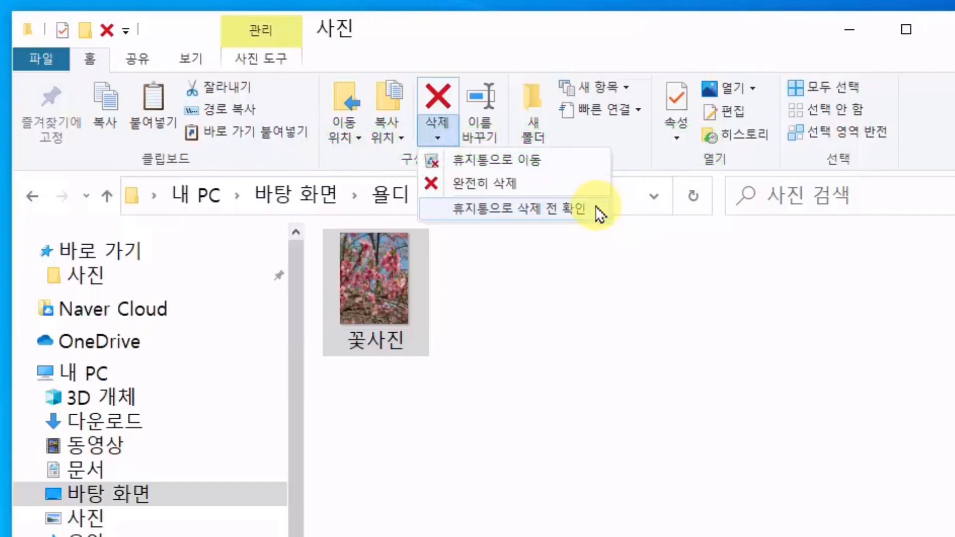
pyautogui.click(599, 212)
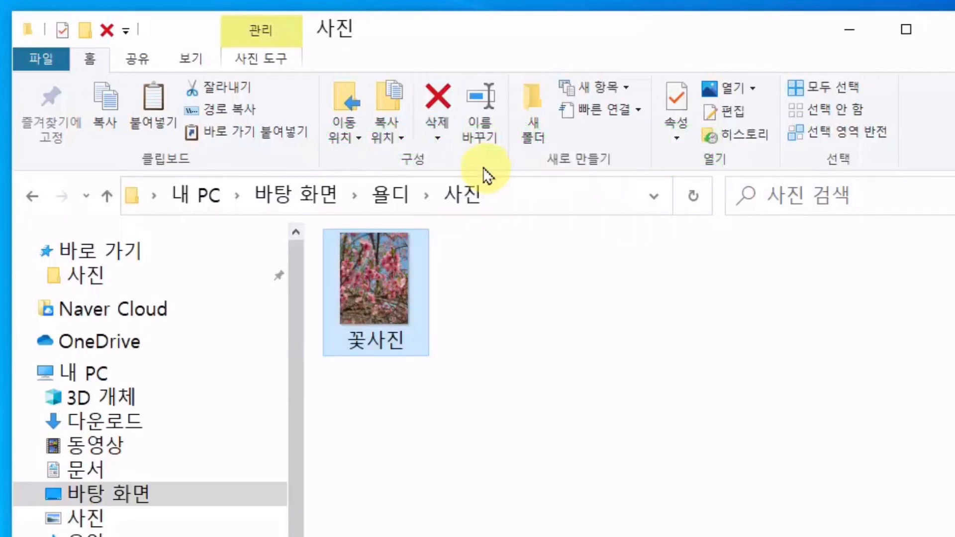
pyautogui.click(440, 135)
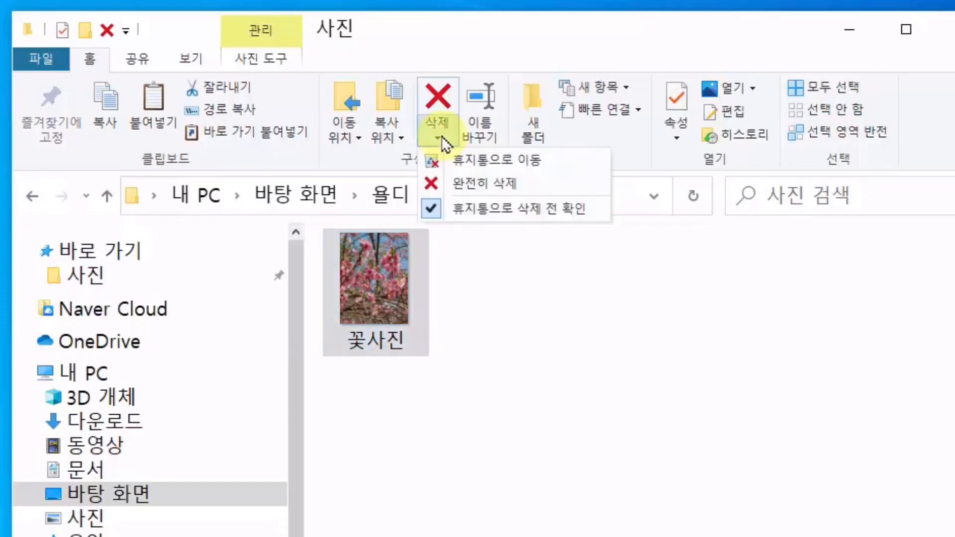
pyautogui.click(443, 217)
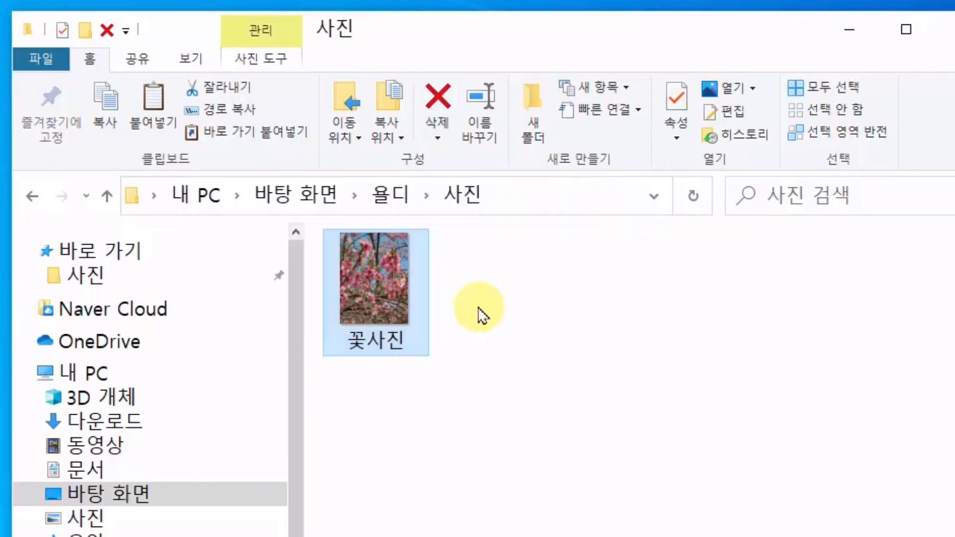
# Try deleting the 꽃사진 image to the recycle bin and decline the deletion prompt.
pyautogui.click(450, 95)
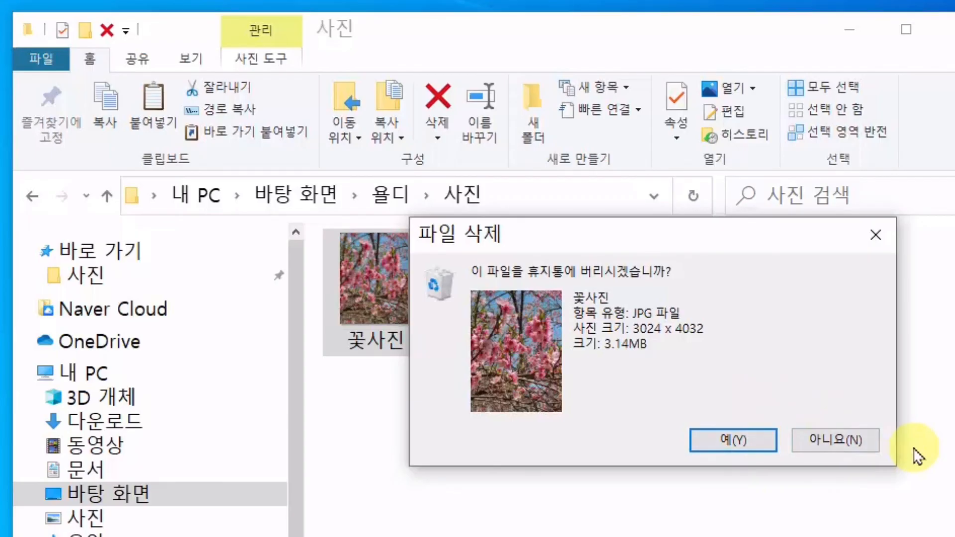
pyautogui.click(868, 453)
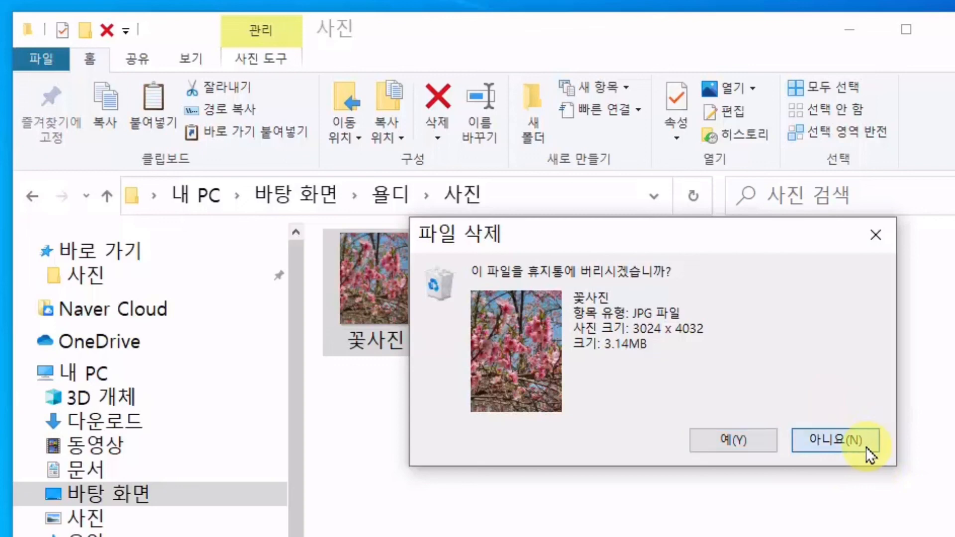